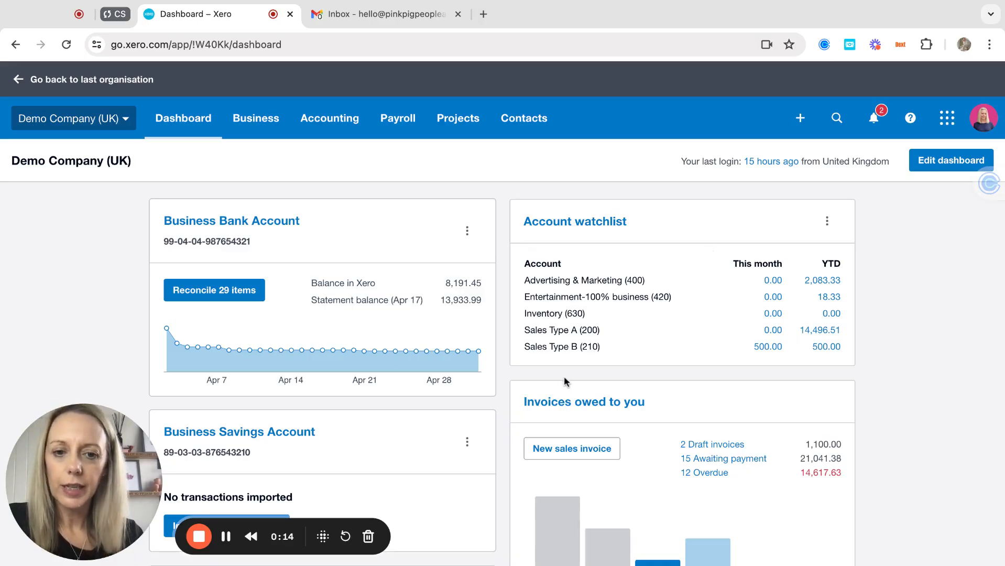
pyautogui.click(800, 120)
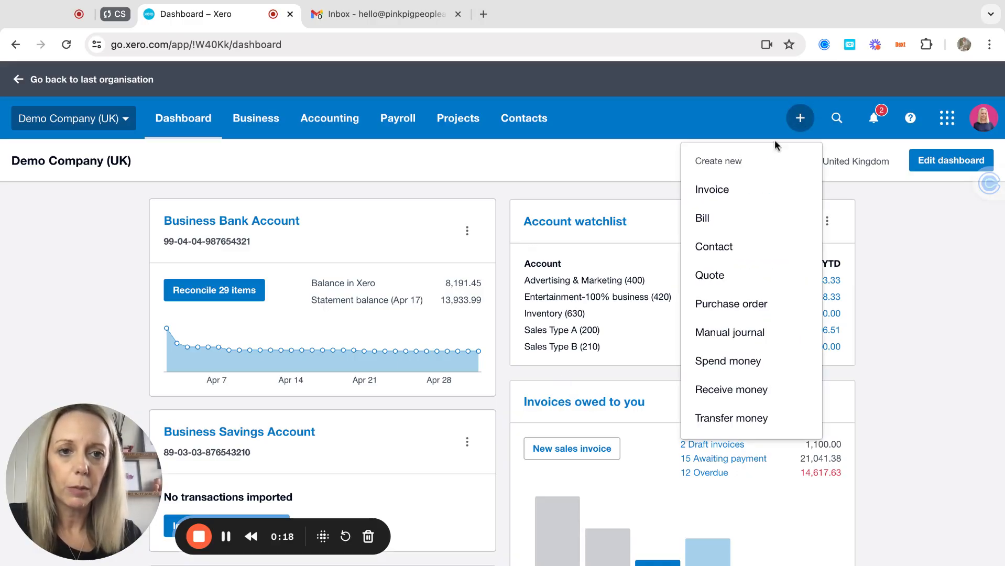
pyautogui.click(632, 180)
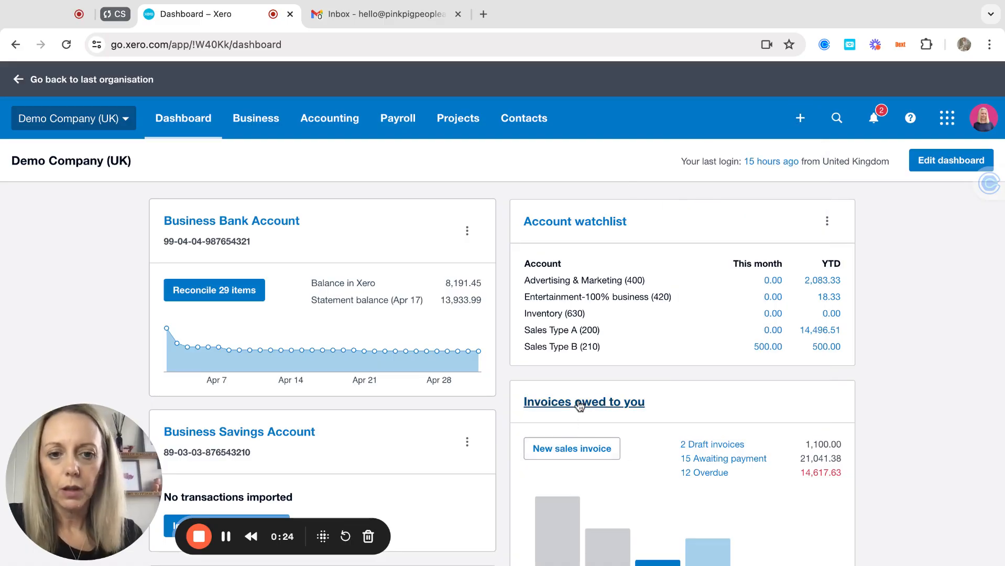
pyautogui.click(255, 118)
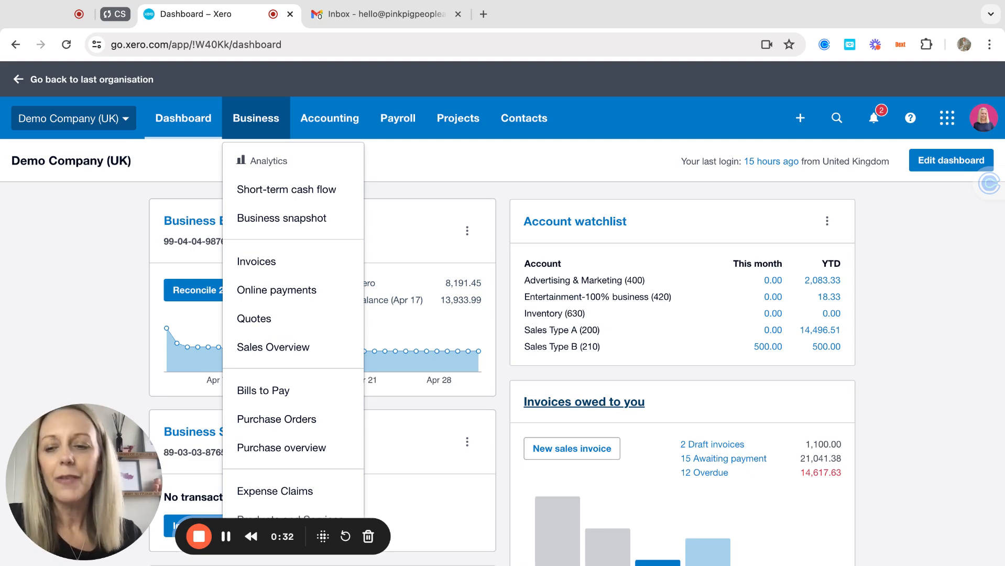
# Open the sales overview from the dashboard's invoices owed summary and review its invoice and quote sections.
pyautogui.click(583, 401)
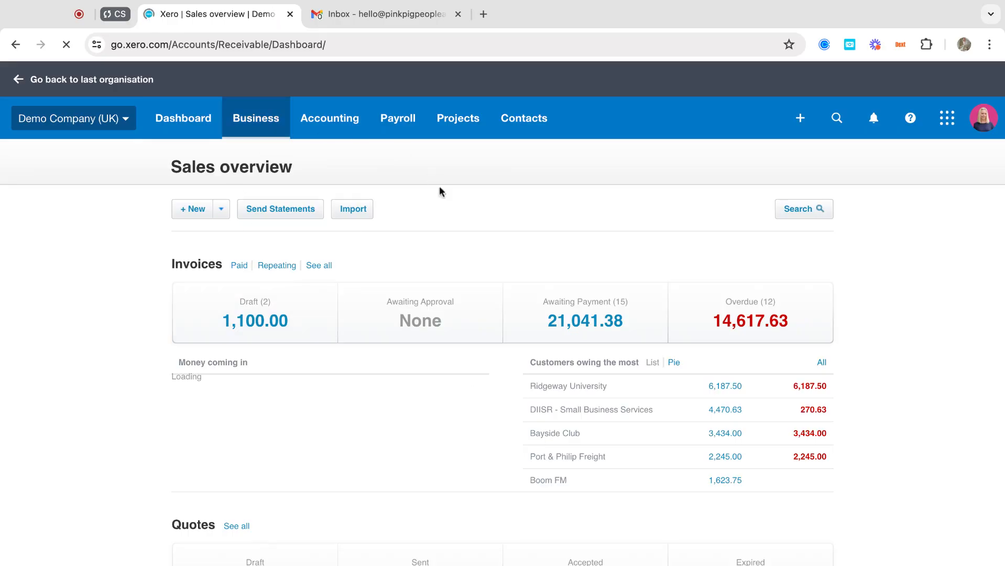
pyautogui.scroll(-2, 184, 440)
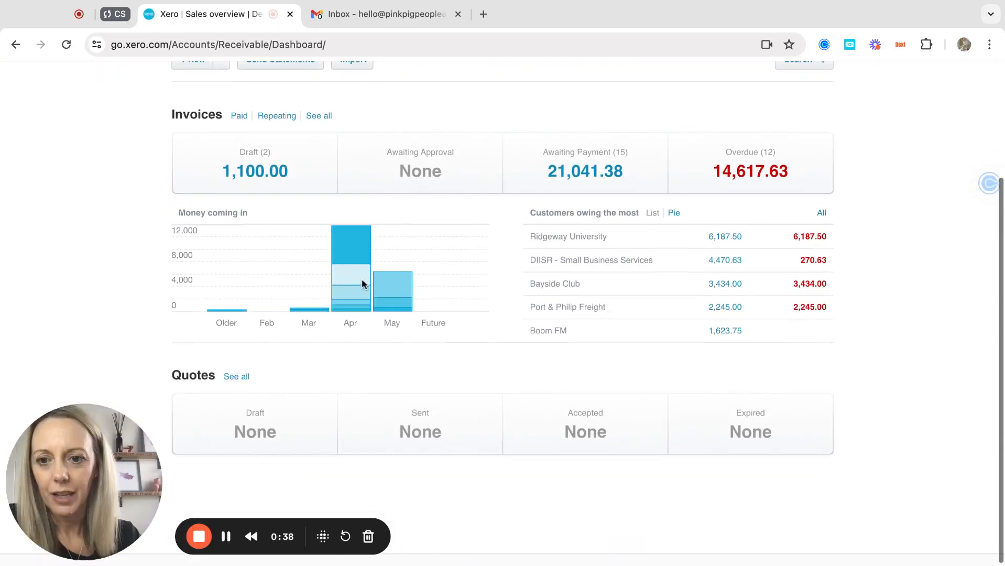
pyautogui.scroll(3, 292, 202)
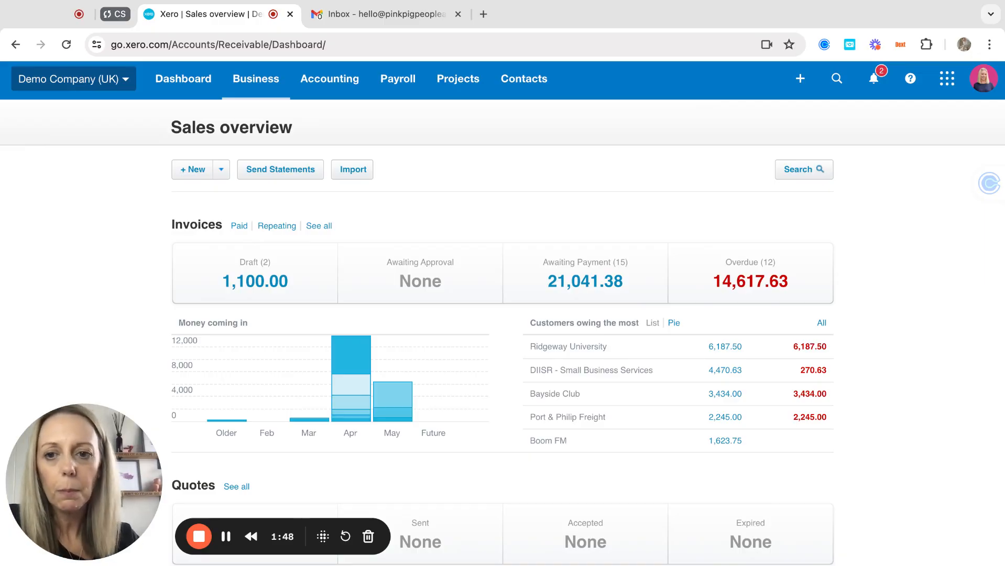
# Open the full list of sales invoices from the sales overview and look through it.
pyautogui.click(320, 227)
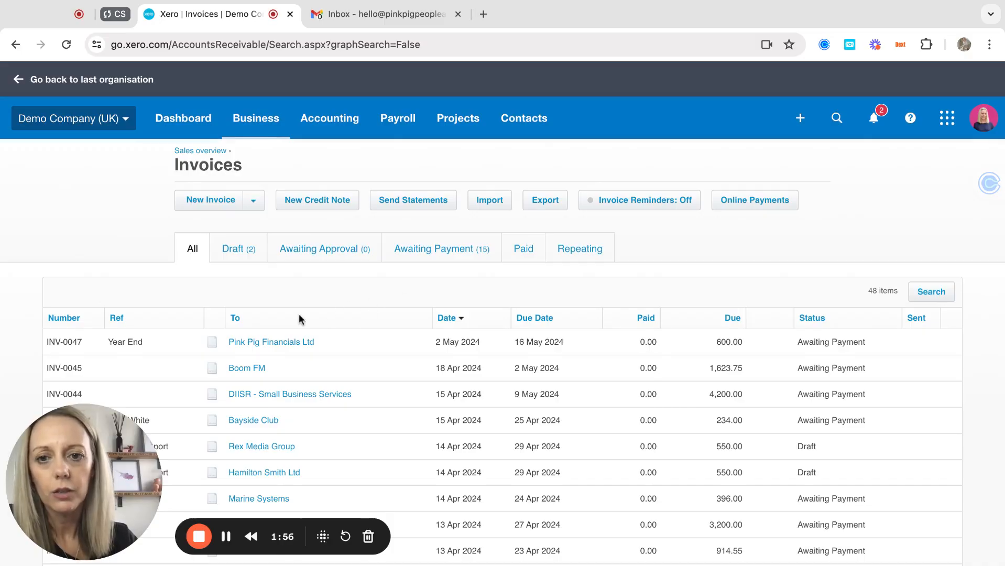
pyautogui.scroll(-1, 299, 317)
pyautogui.scroll(-2, 298, 318)
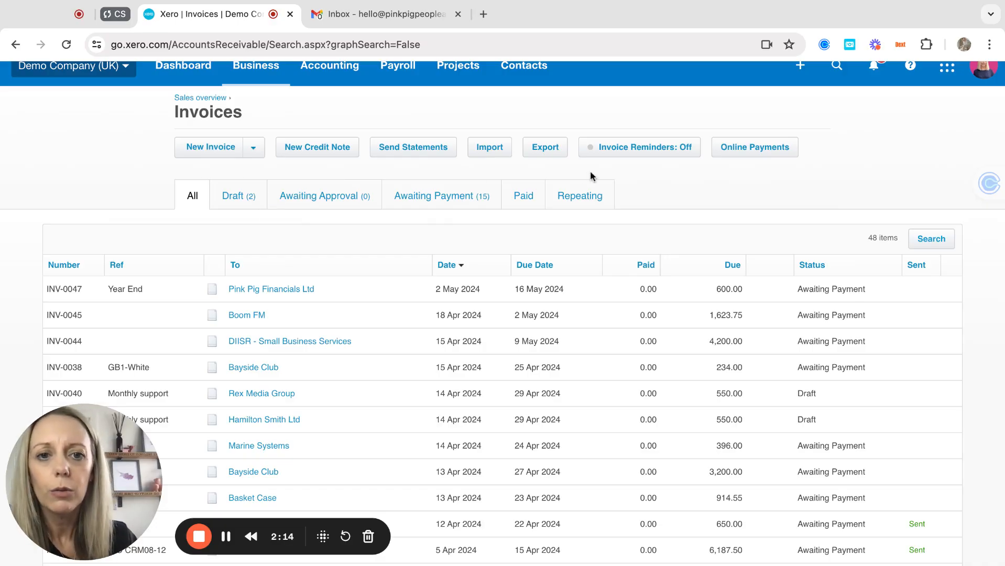
# Check the new invoice options and start a blank new sales invoice from the invoice list.
pyautogui.click(256, 150)
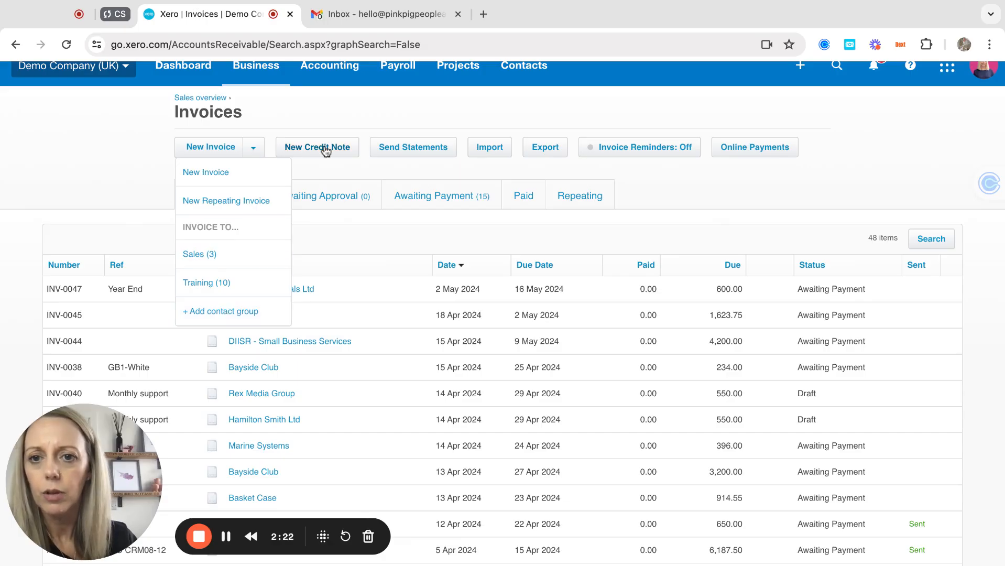
pyautogui.click(294, 95)
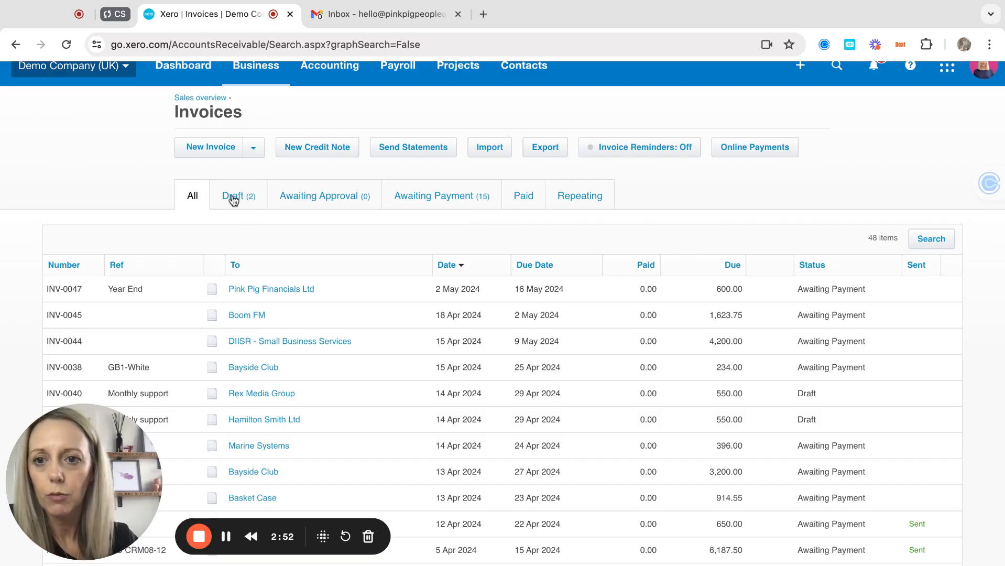
pyautogui.scroll(1, 199, 157)
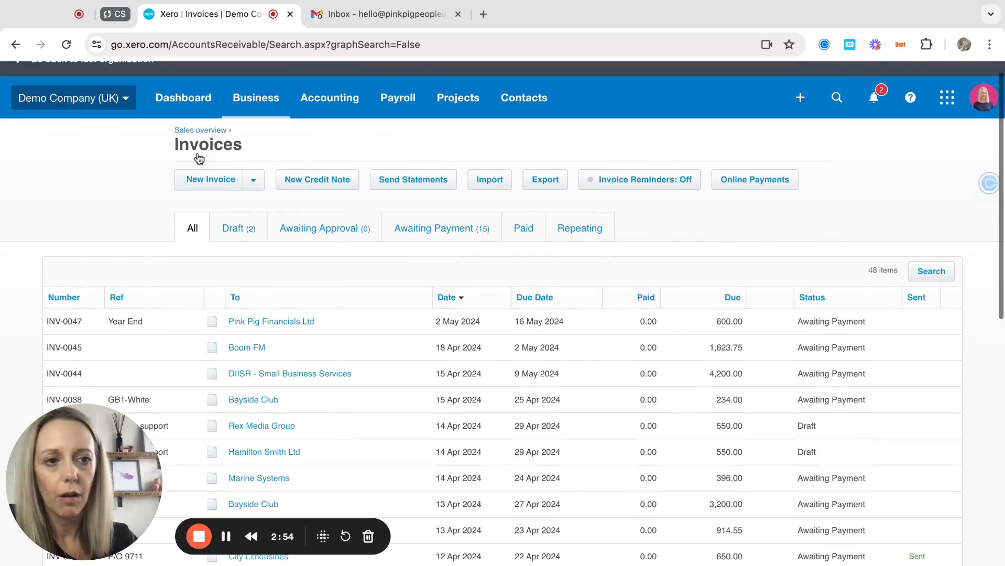
pyautogui.click(209, 180)
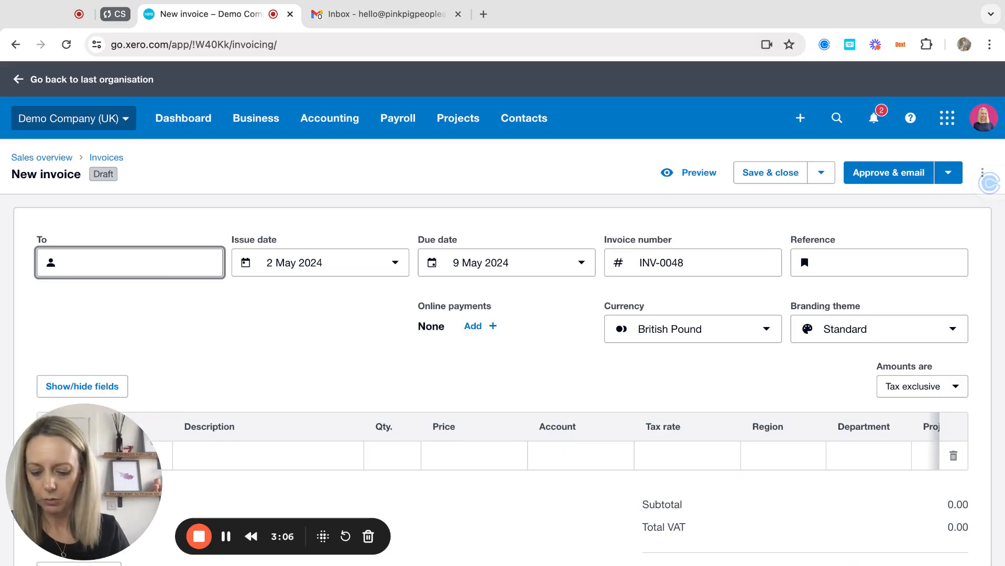
# Address the invoice to the contact Bayside Club and enter golf as its reference.
pyautogui.write('bay')
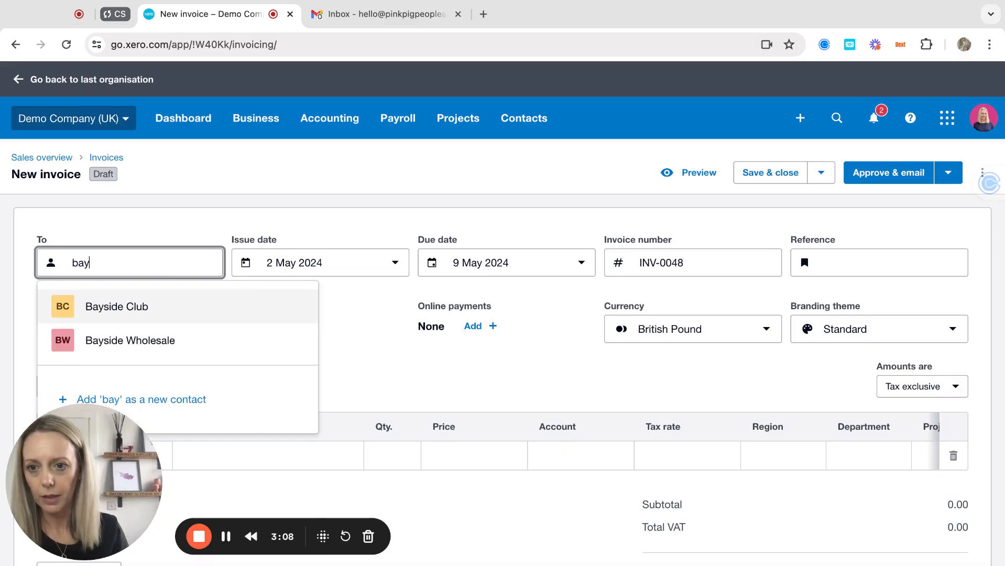
pyautogui.press('Tab')
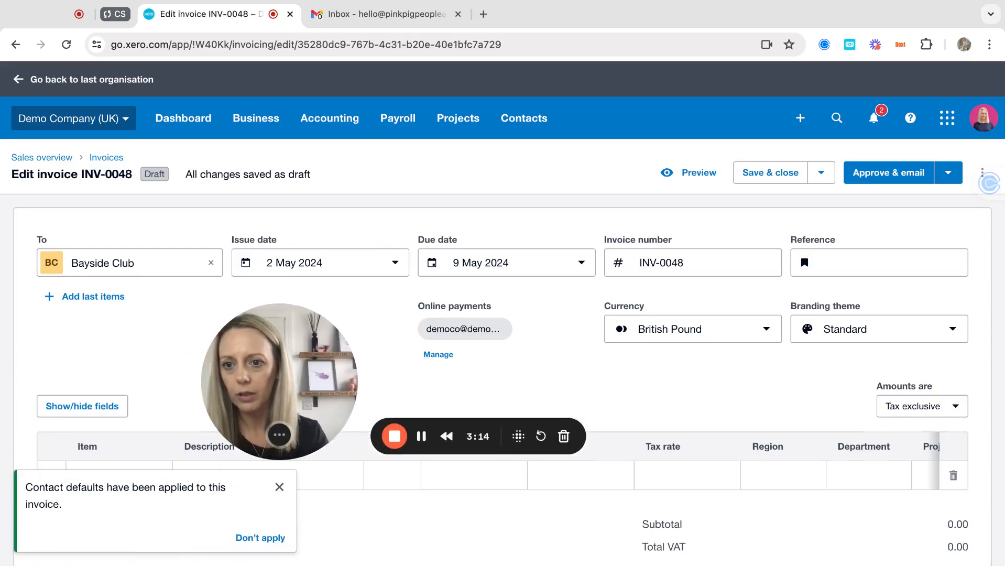
pyautogui.moveTo(78, 136); pyautogui.dragTo(55, 107)
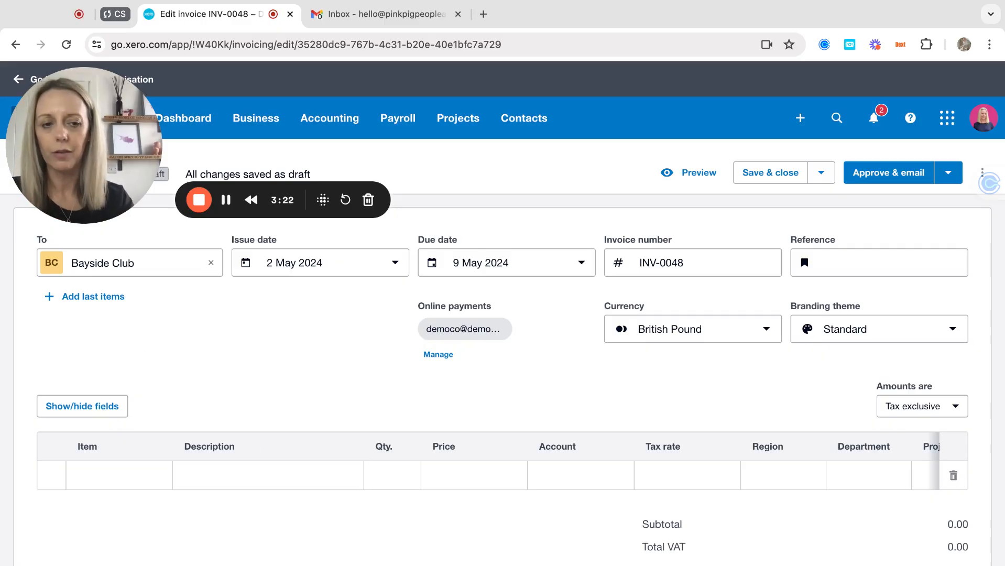
pyautogui.click(837, 258)
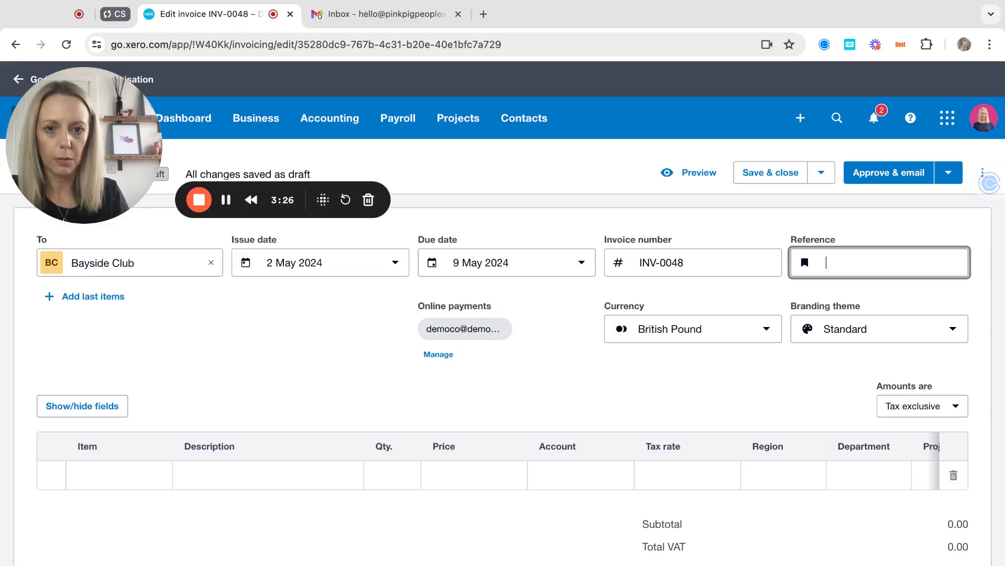
pyautogui.write('golf')
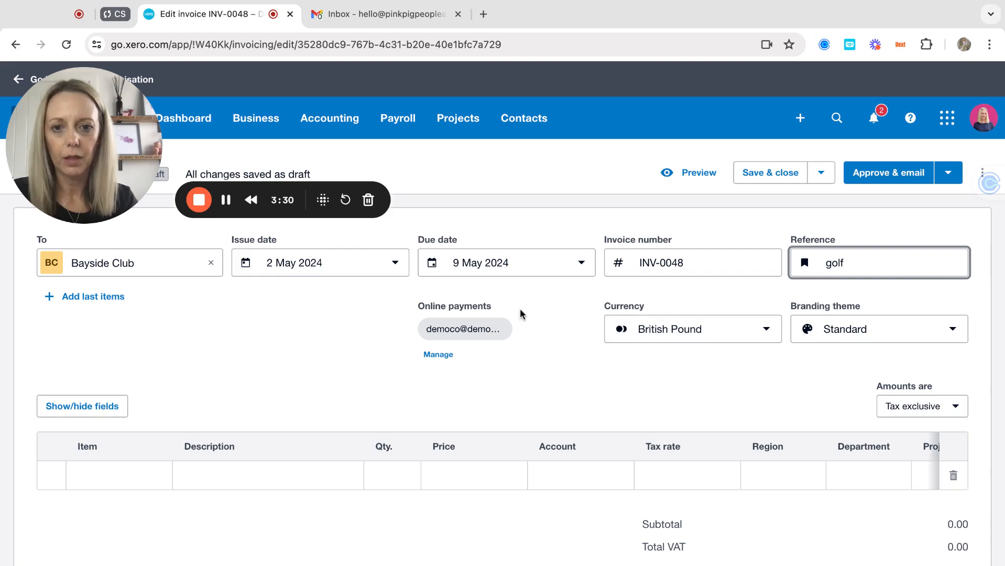
# Look at the online payment options for the invoice and set its branding theme to Special projects.
pyautogui.click(433, 357)
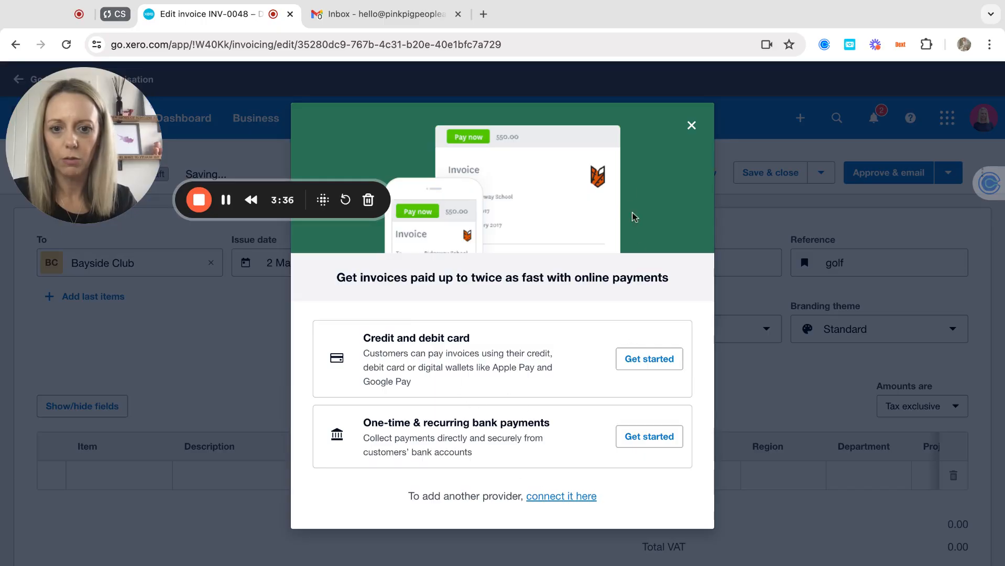
pyautogui.click(692, 126)
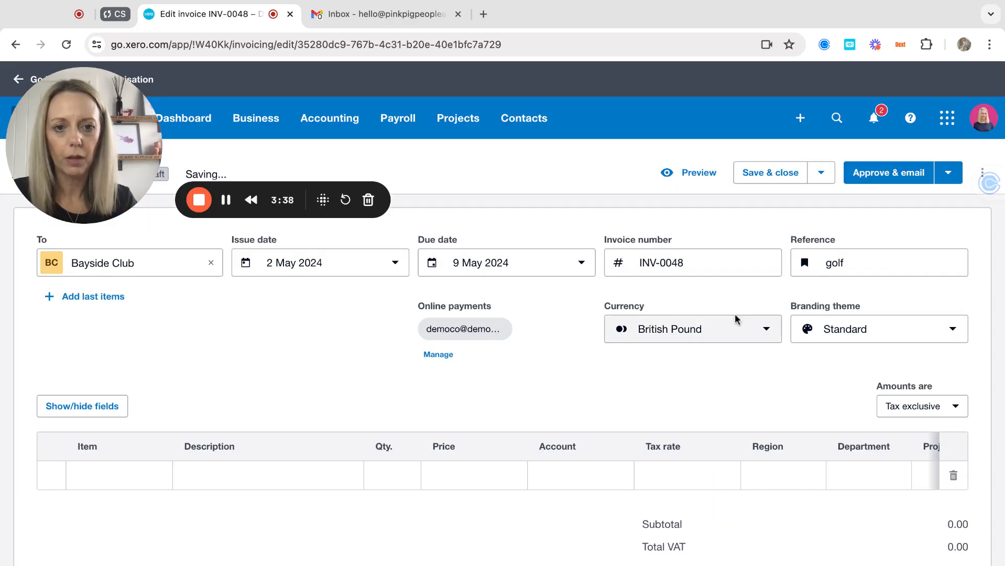
pyautogui.click(916, 330)
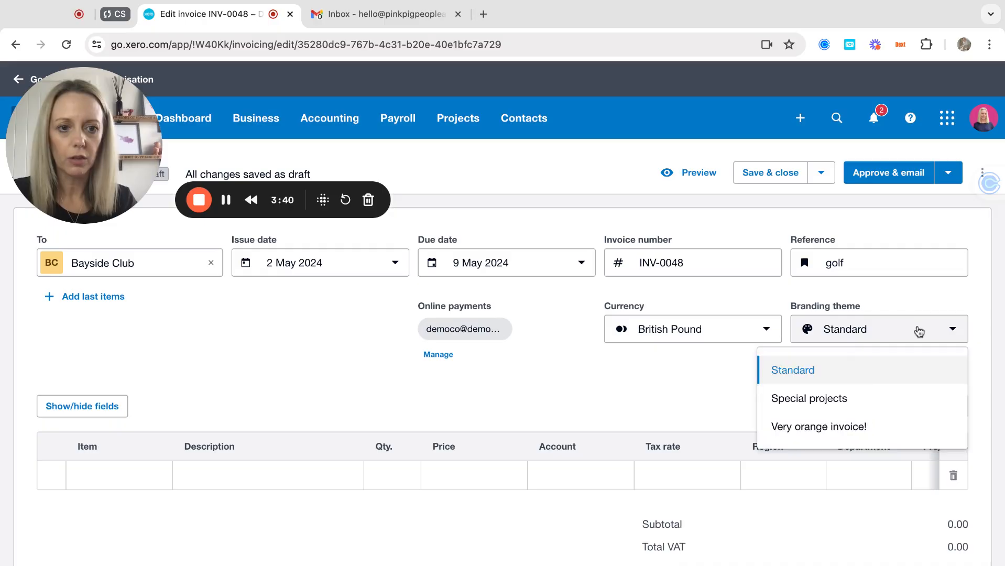
pyautogui.click(870, 407)
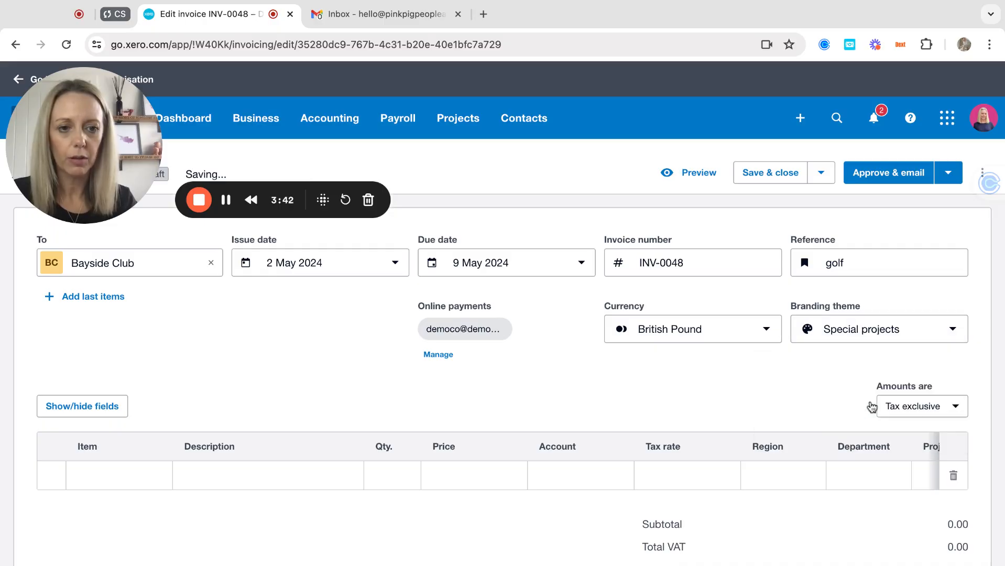
# Add the item GB3-White, Golf balls - white 3-pack, as the first invoice line with a quantity of 2.
pyautogui.scroll(-3, 871, 407)
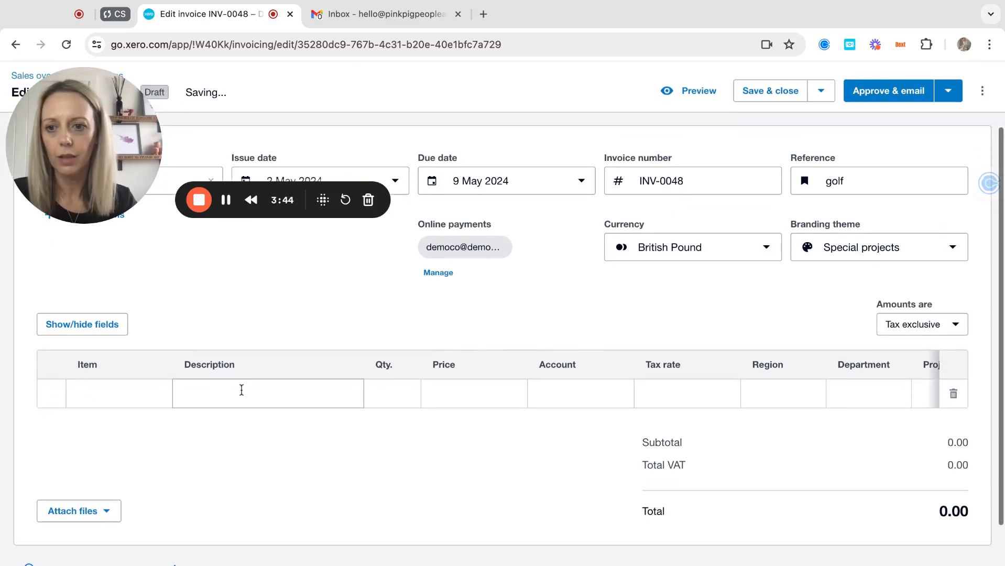
pyautogui.click(127, 397)
pyautogui.scroll(-2, 128, 283)
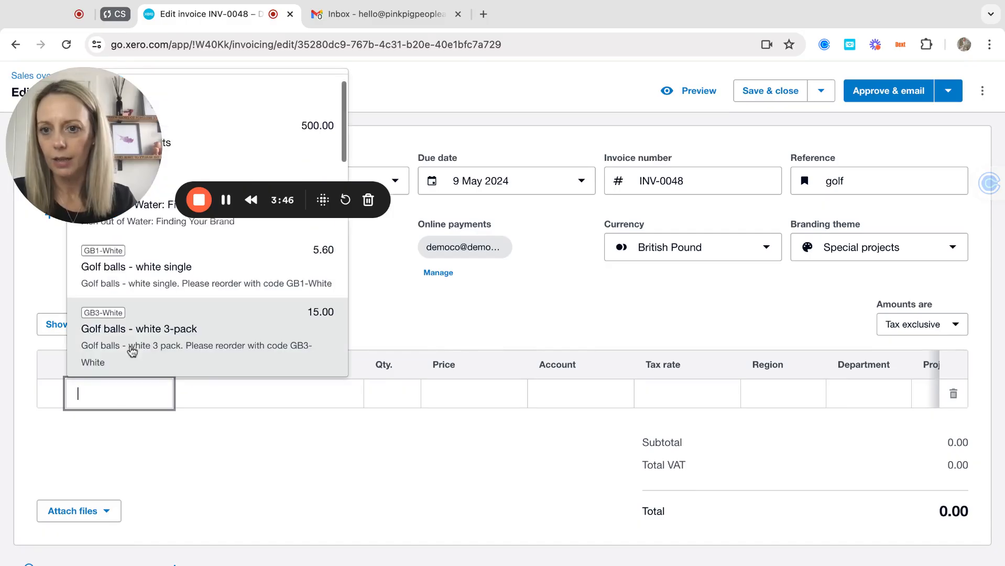
pyautogui.scroll(1, 131, 315)
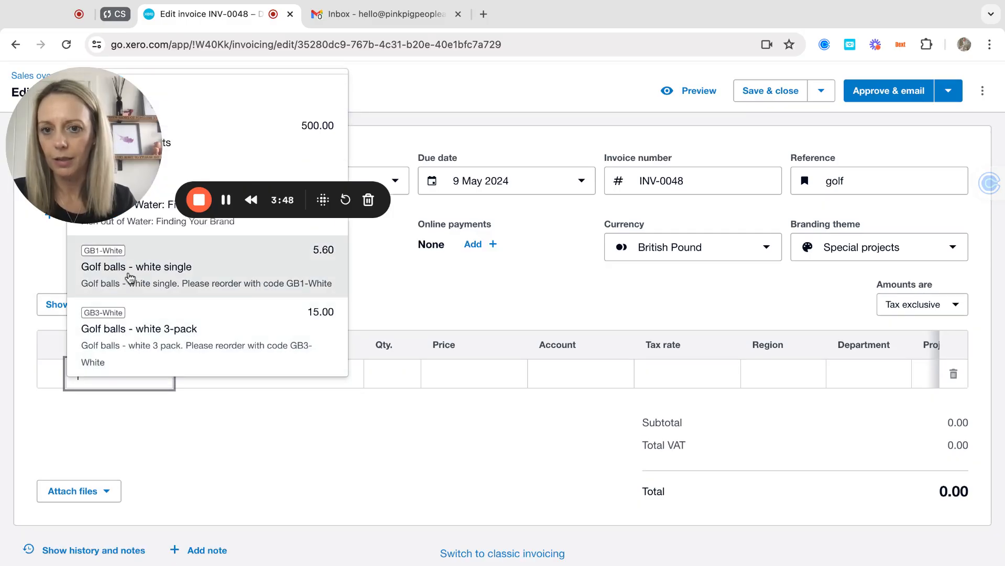
pyautogui.scroll(-1, 130, 276)
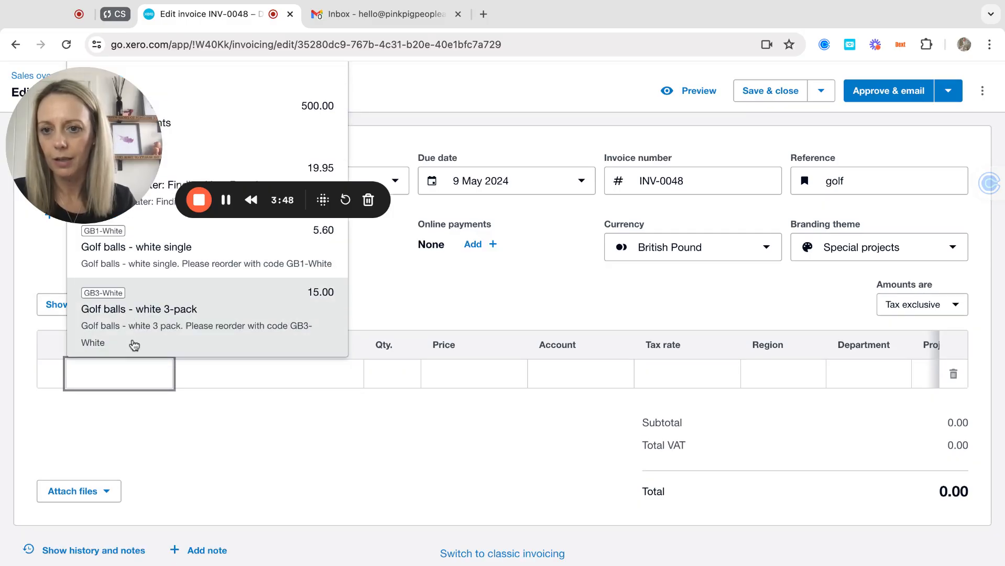
pyautogui.click(132, 299)
pyautogui.press('Tab')
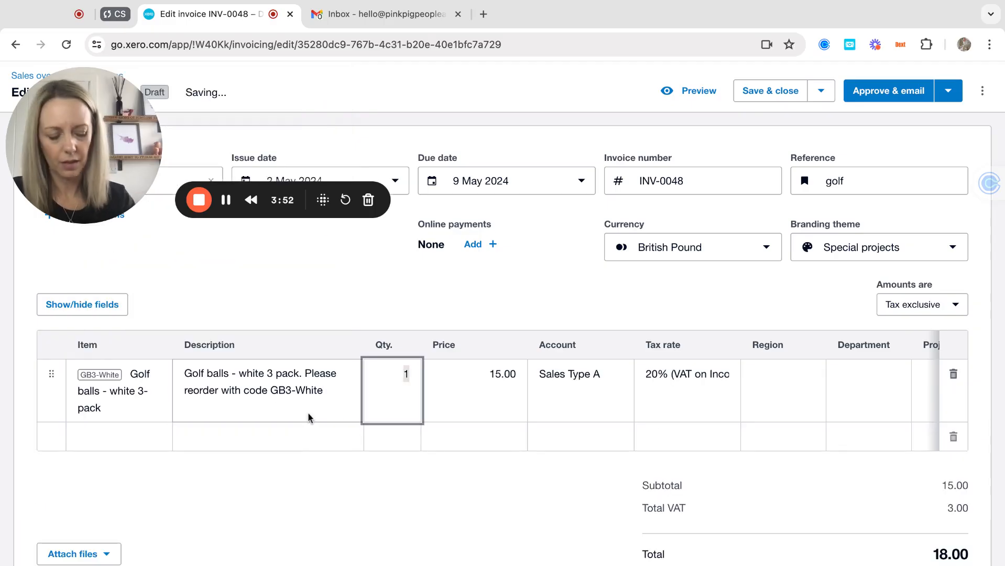
pyautogui.write('2')
pyautogui.press('Tab')
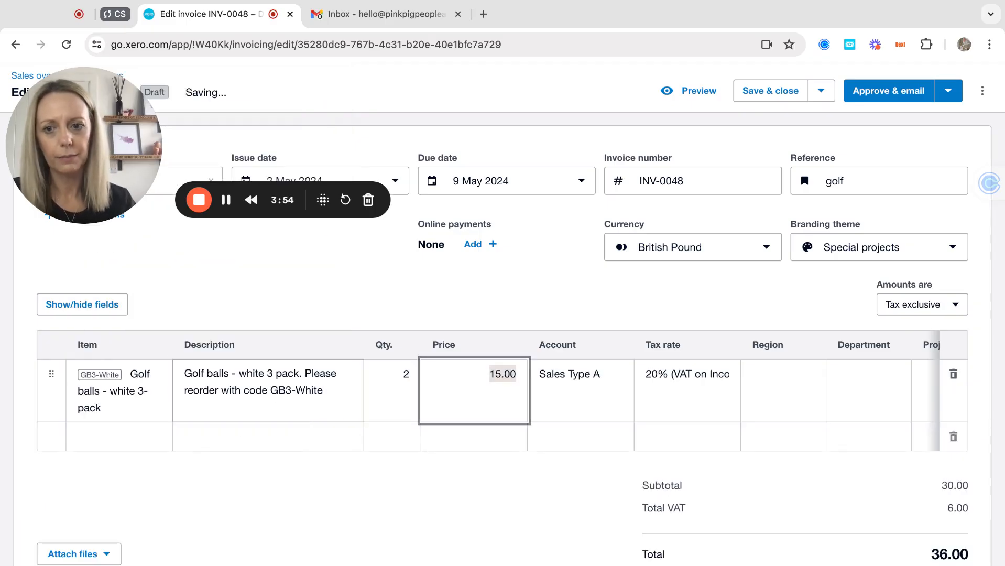
# Add the item TSL - Black, T-Shirt Large Black, as the second invoice line with a quantity of 2.
pyautogui.click(95, 435)
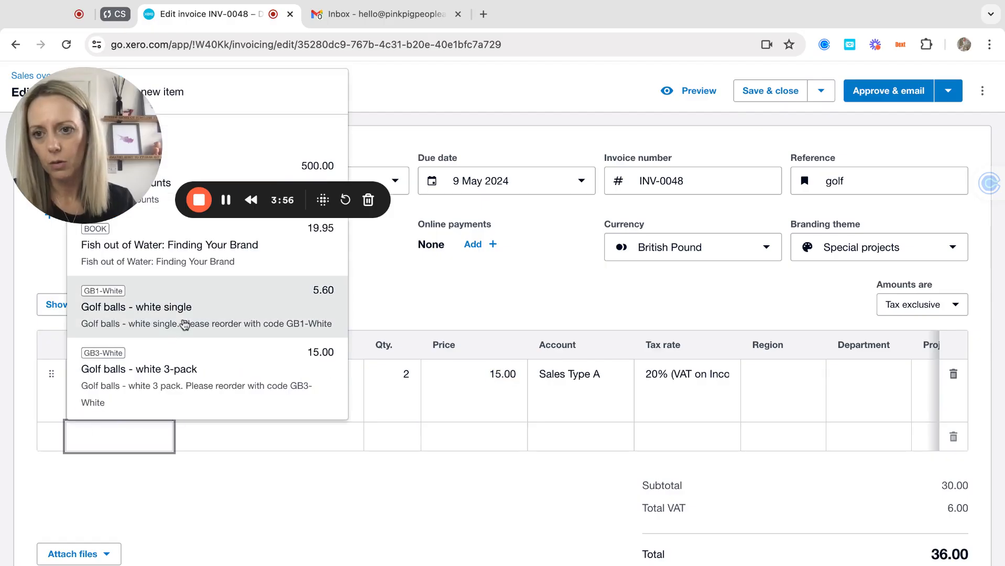
pyautogui.scroll(-2, 182, 326)
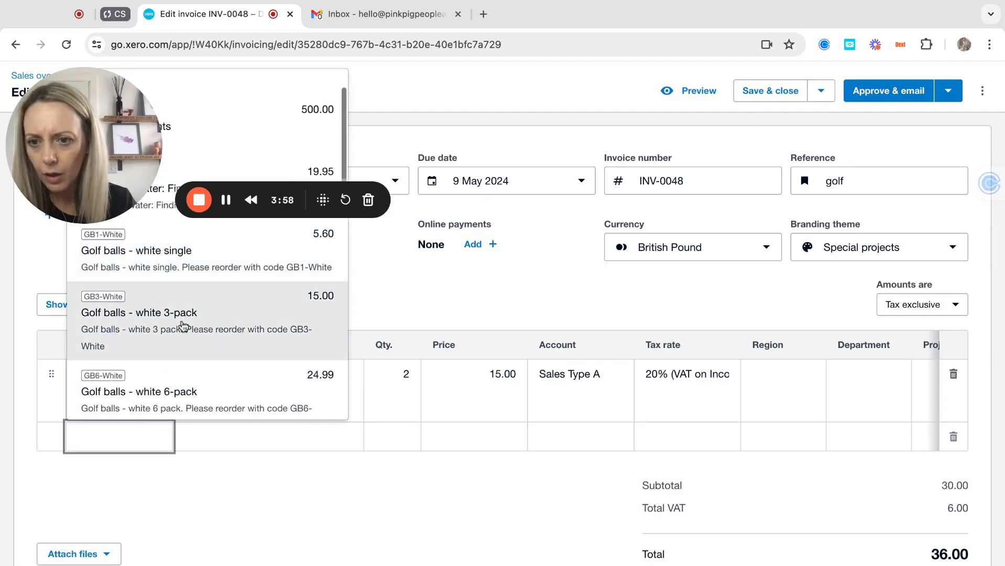
pyautogui.scroll(2, 182, 326)
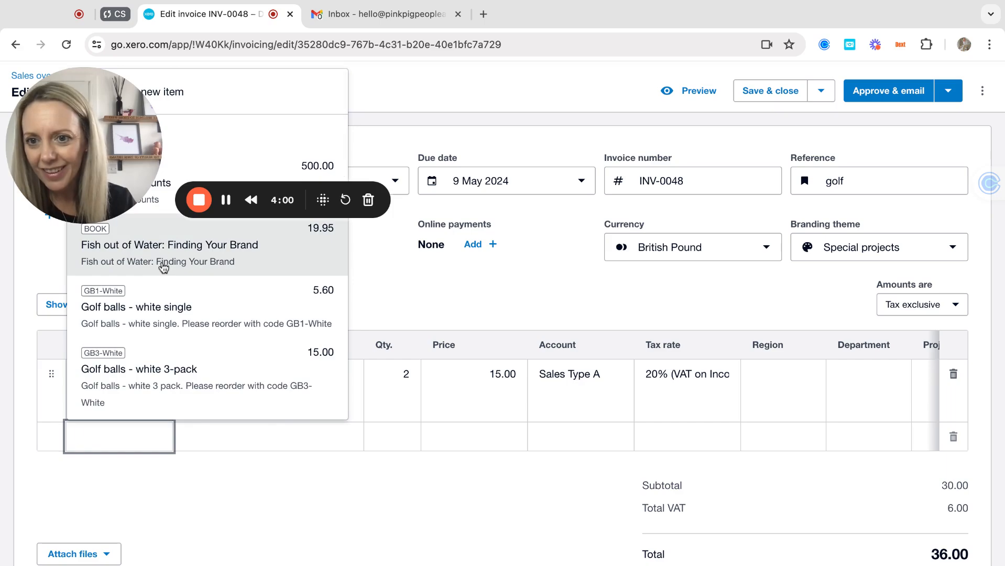
pyautogui.scroll(-5, 163, 268)
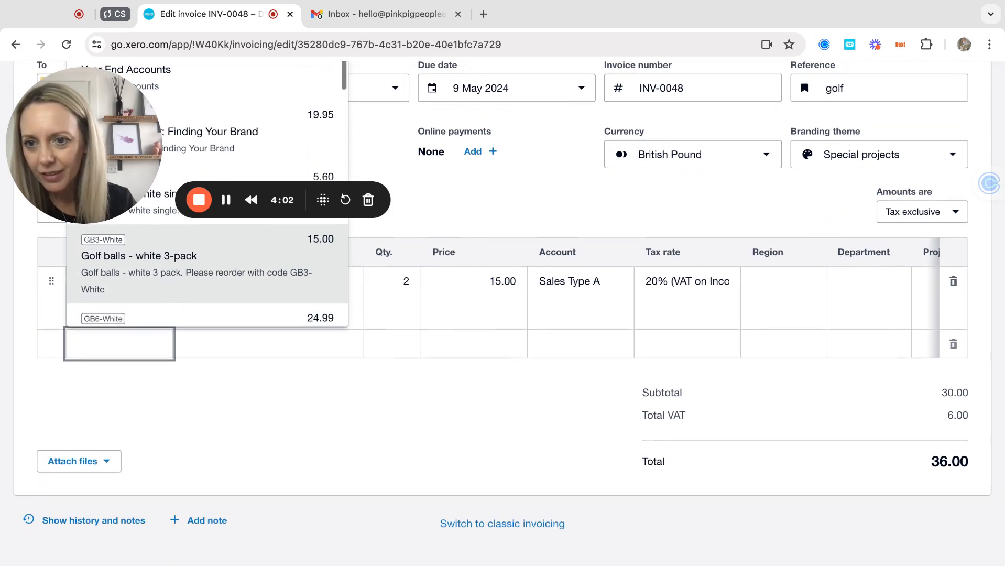
pyautogui.scroll(-5, 163, 267)
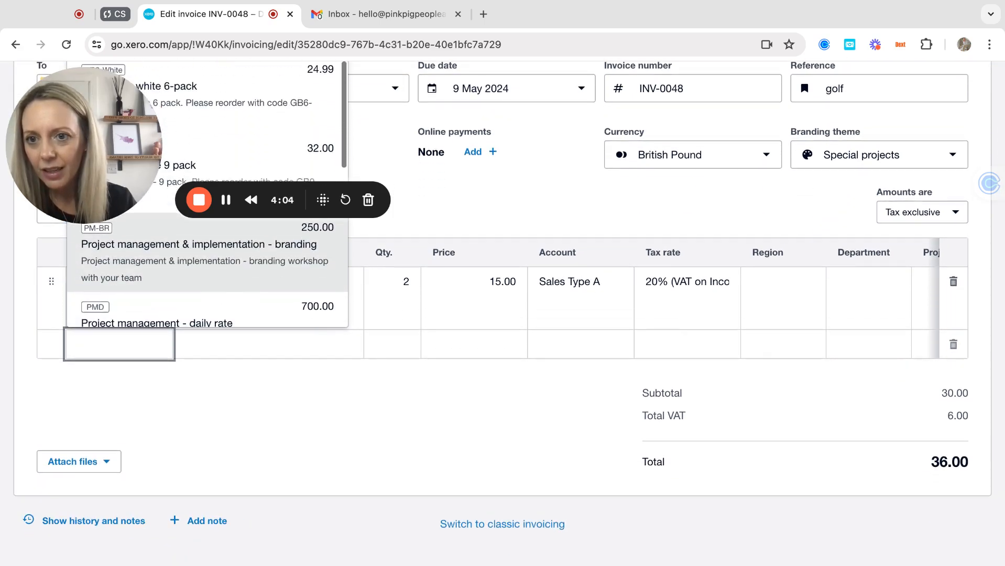
pyautogui.scroll(-10, 163, 267)
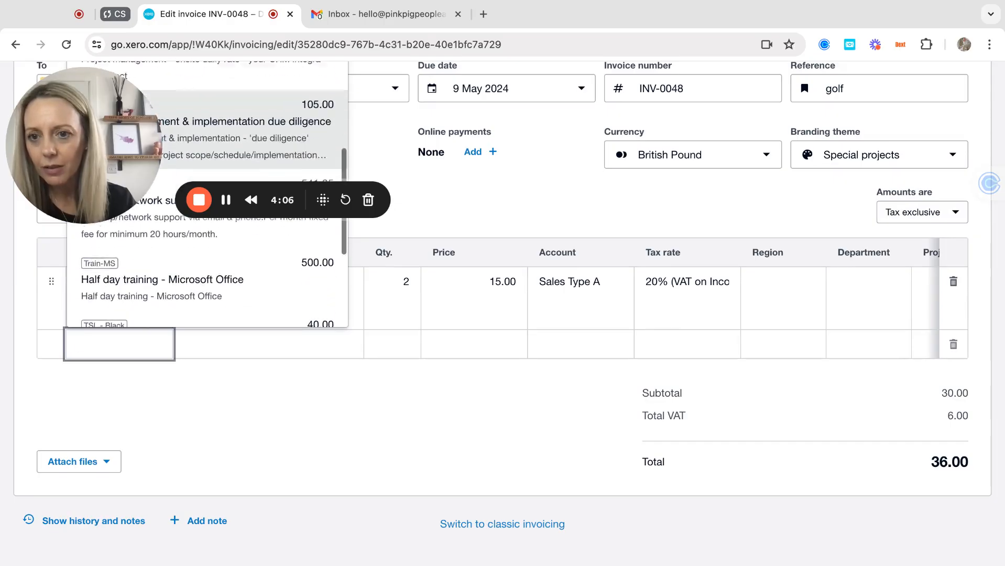
pyautogui.scroll(-5, 149, 240)
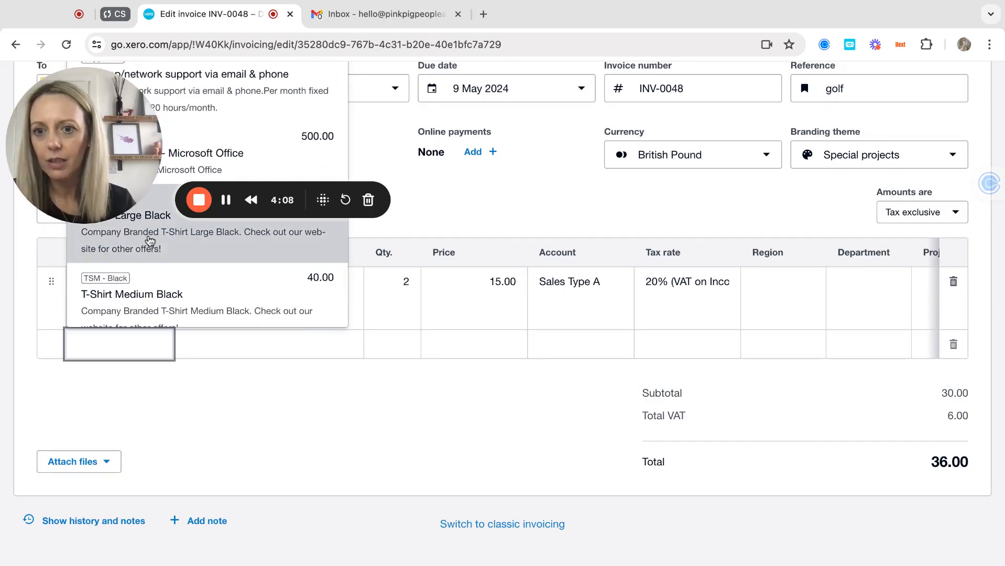
pyautogui.click(149, 240)
pyautogui.press('Tab')
pyautogui.write('2')
pyautogui.press('Tab')
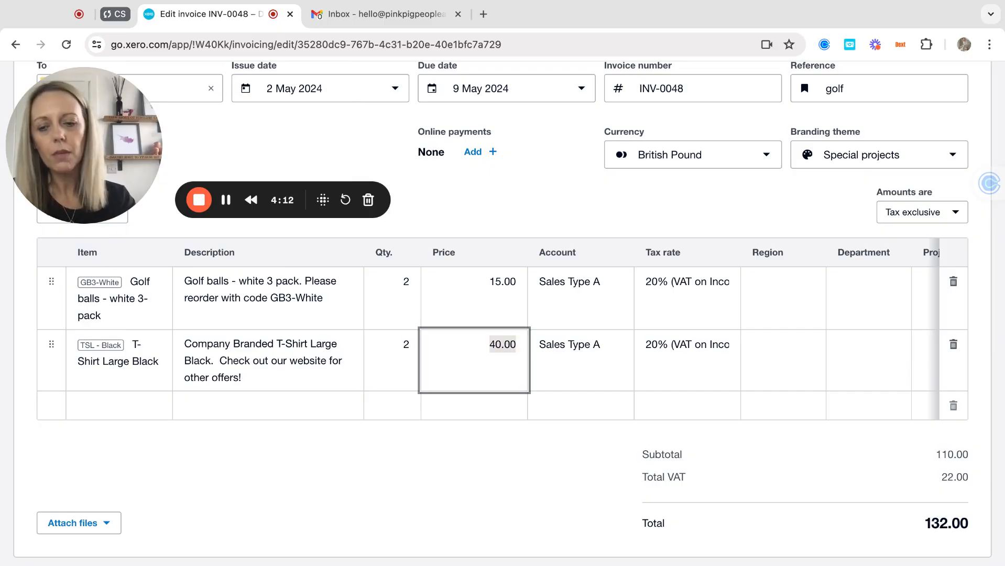
# Start a third invoice line without an item code and describe it as Golf club - 7 iron.
pyautogui.click(213, 406)
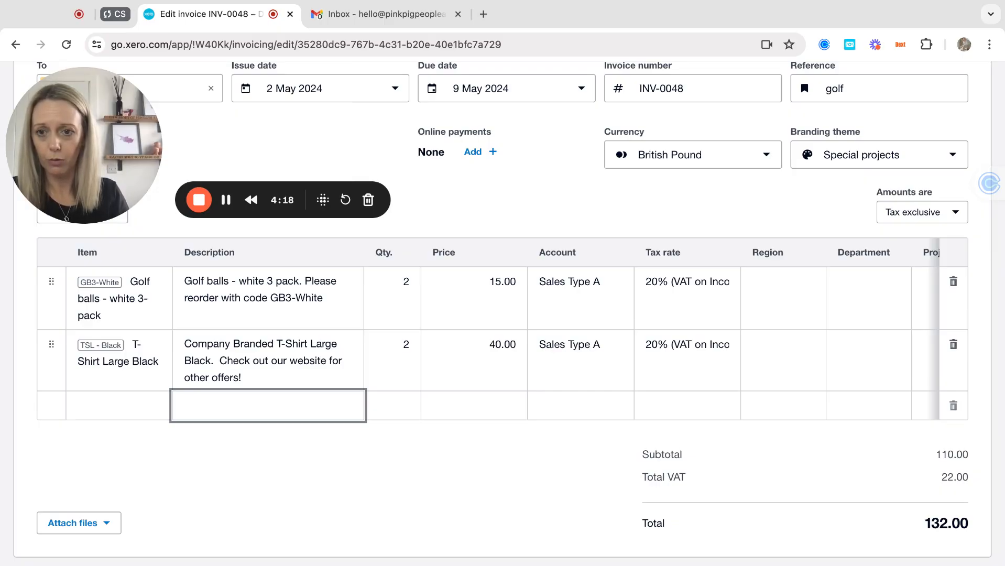
pyautogui.write('Golf clu')
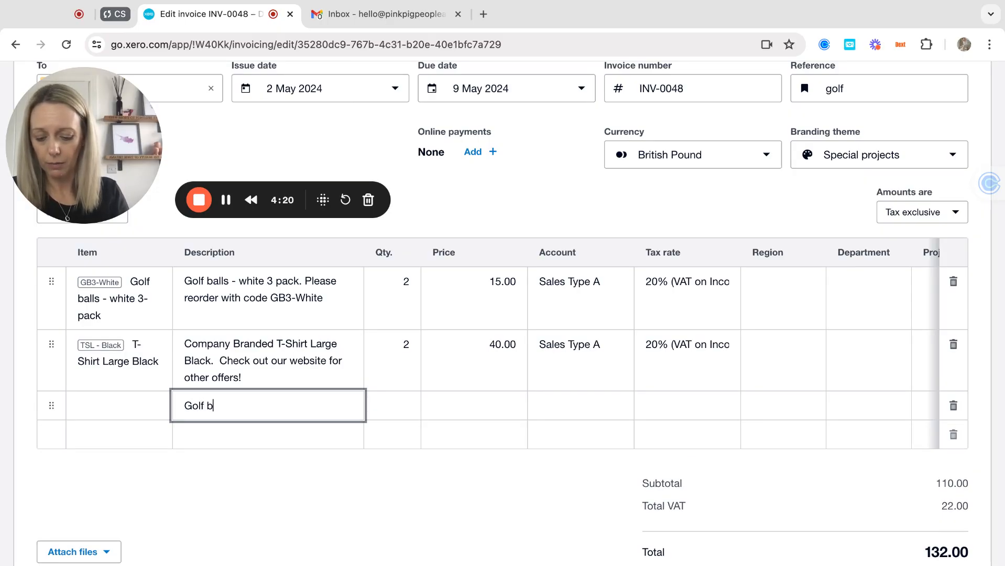
pyautogui.write('b')
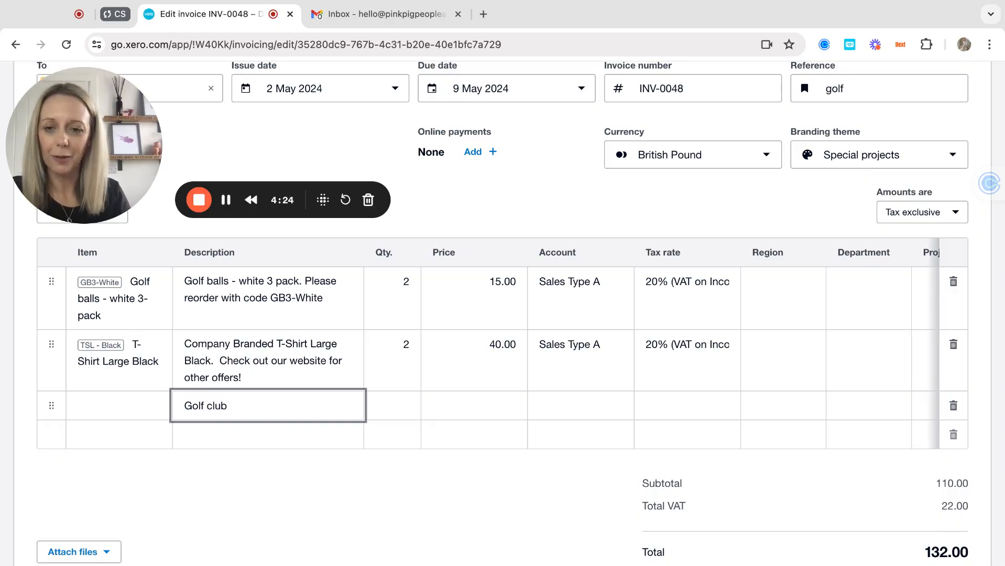
pyautogui.write(' - iron')
pyautogui.press('BackSpace')
pyautogui.press('BackSpace')
pyautogui.press('BackSpace')
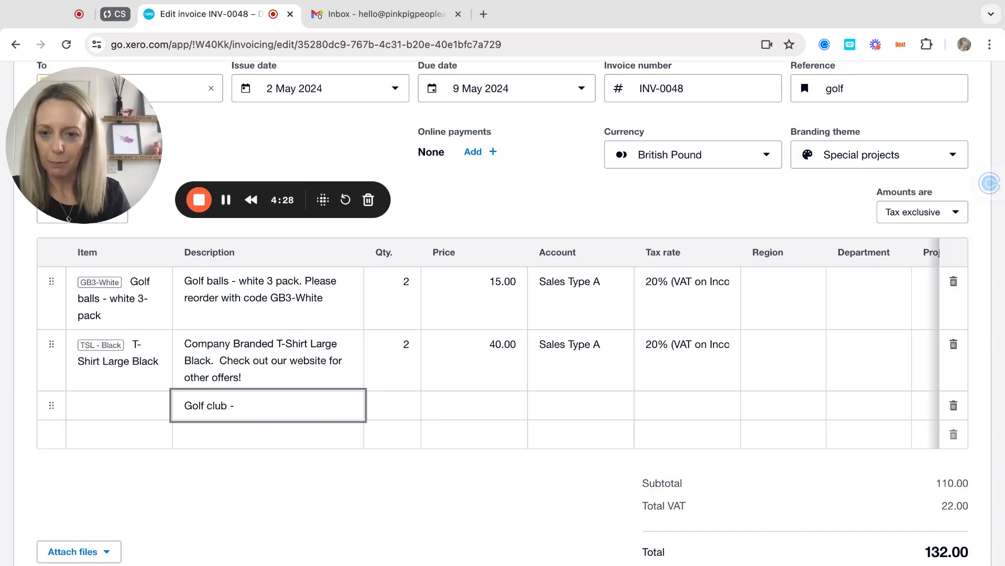
pyautogui.write('7 iron')
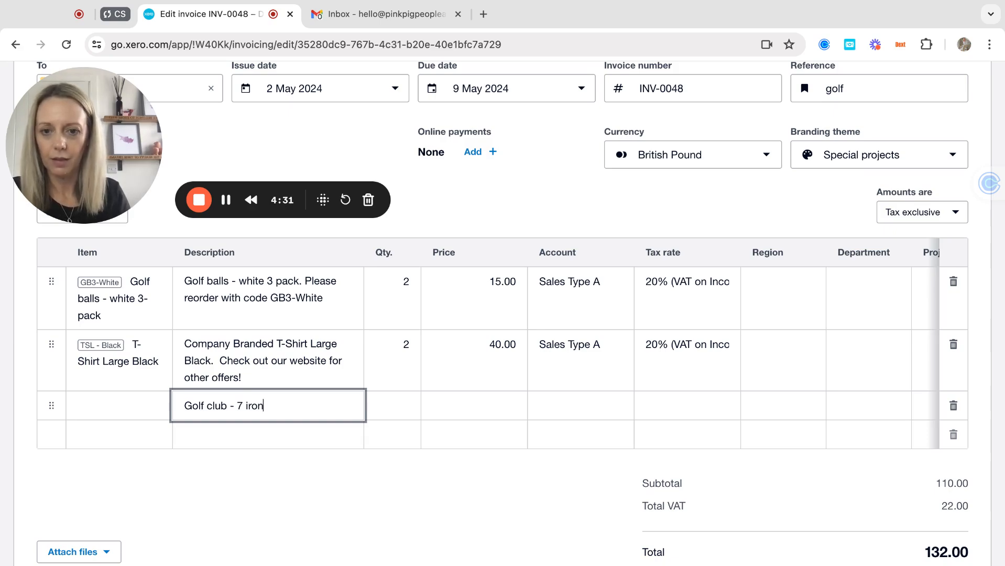
# Give the 7 iron golf club line a quantity of 1 and a price of 100.
pyautogui.press('Tab')
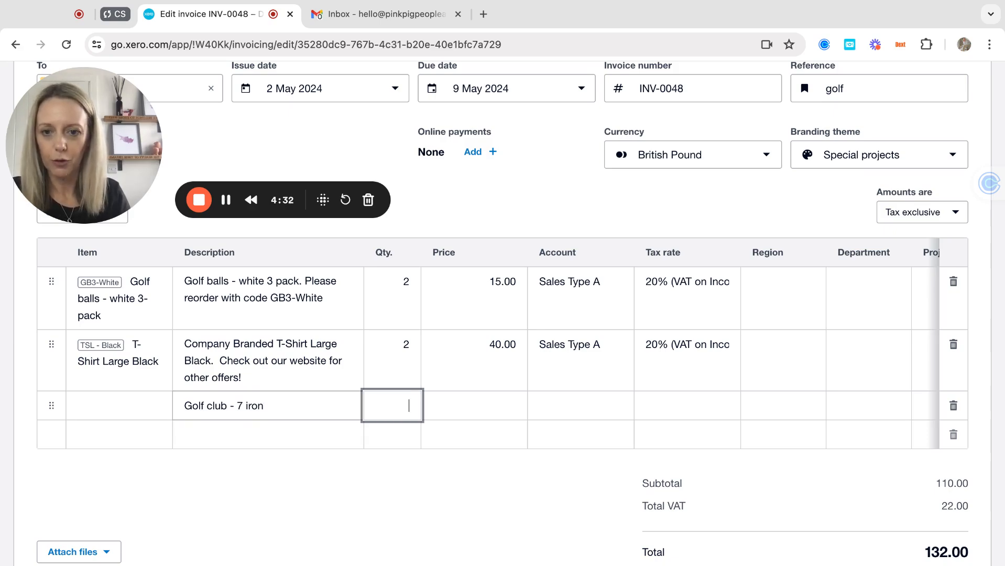
pyautogui.write('1')
pyautogui.press('Tab')
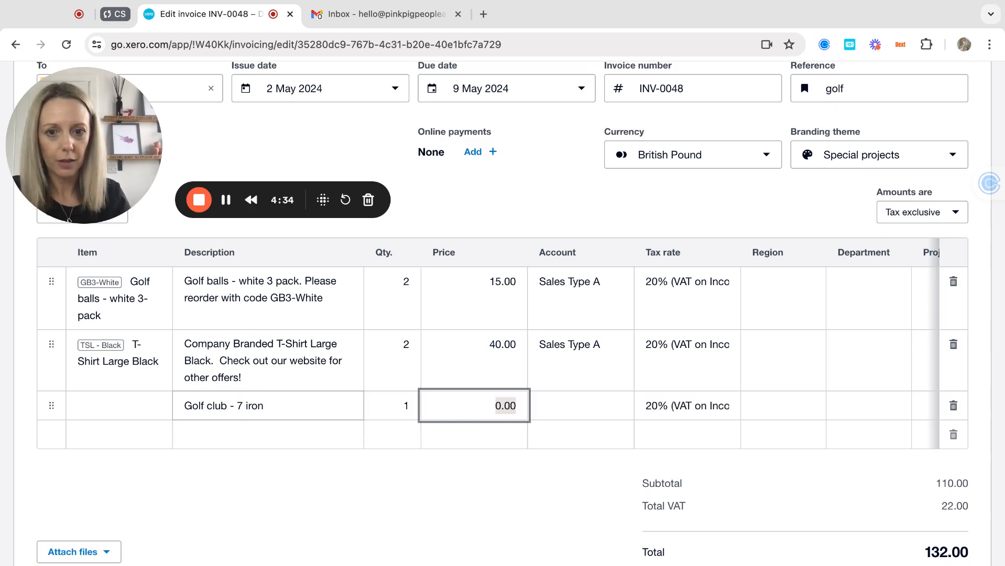
pyautogui.write('100')
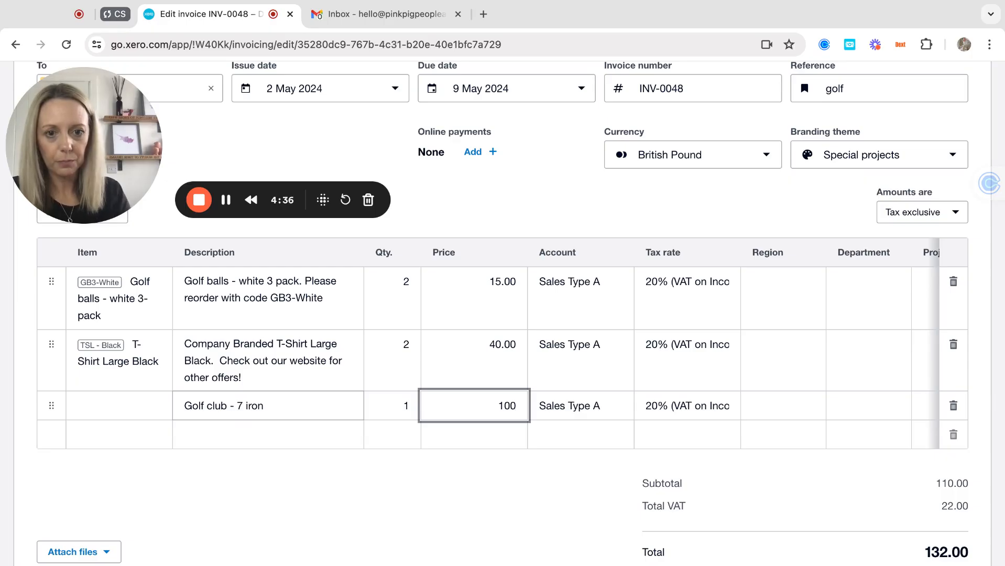
pyautogui.press('Tab')
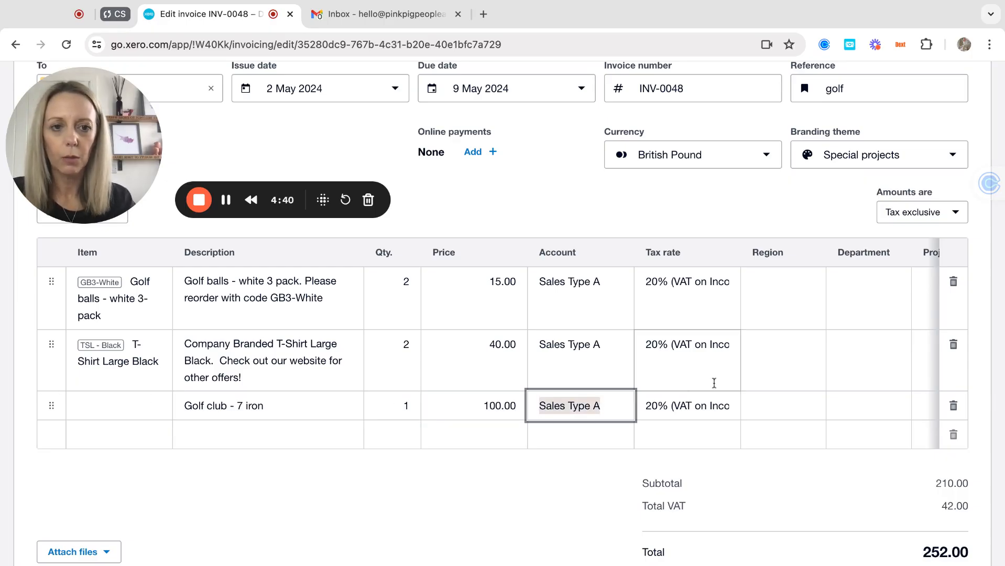
# Assign the golf balls line to region North, department Marketing and RITE Agency's Brand Launch Event project.
pyautogui.click(773, 286)
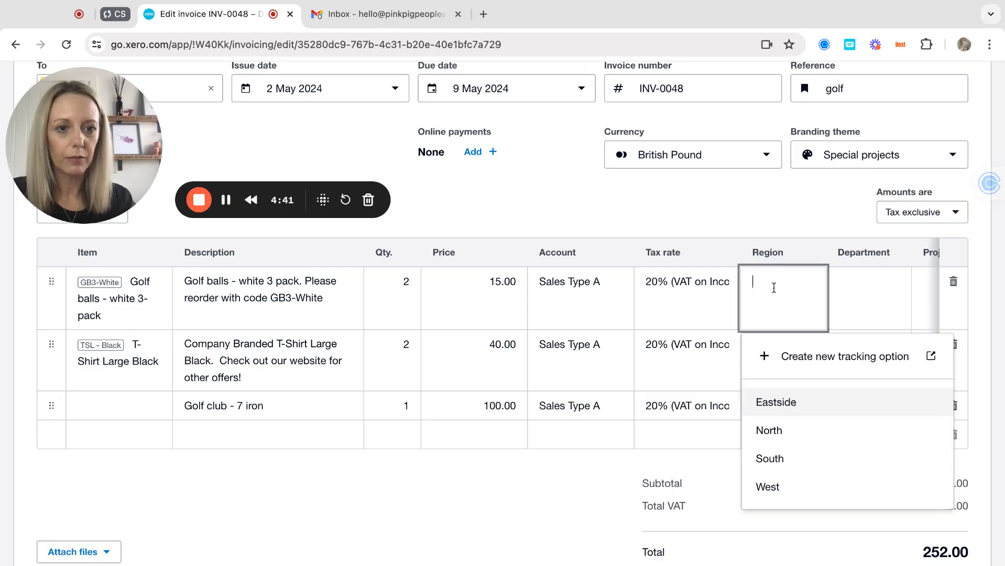
pyautogui.click(770, 429)
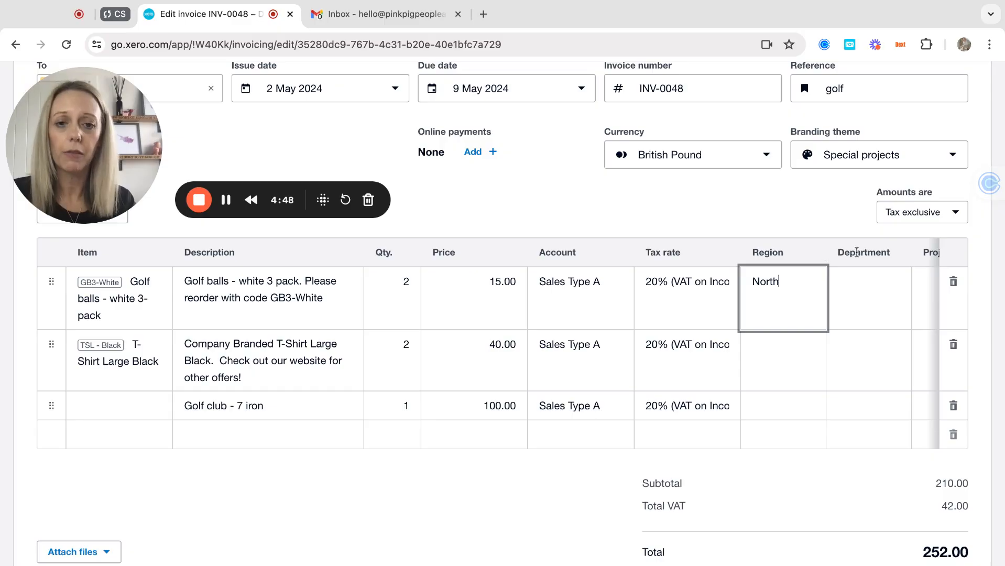
pyautogui.click(860, 284)
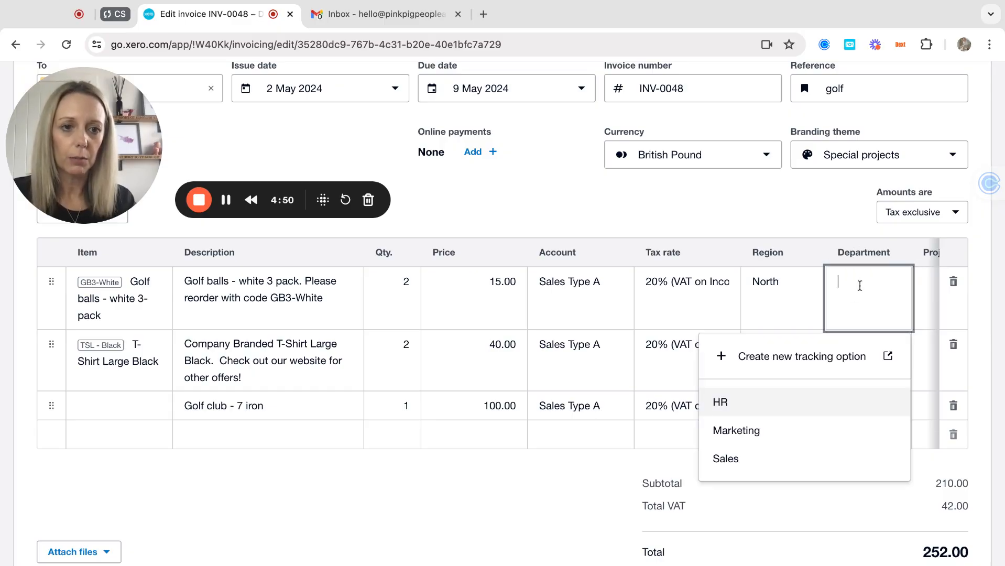
pyautogui.click(789, 427)
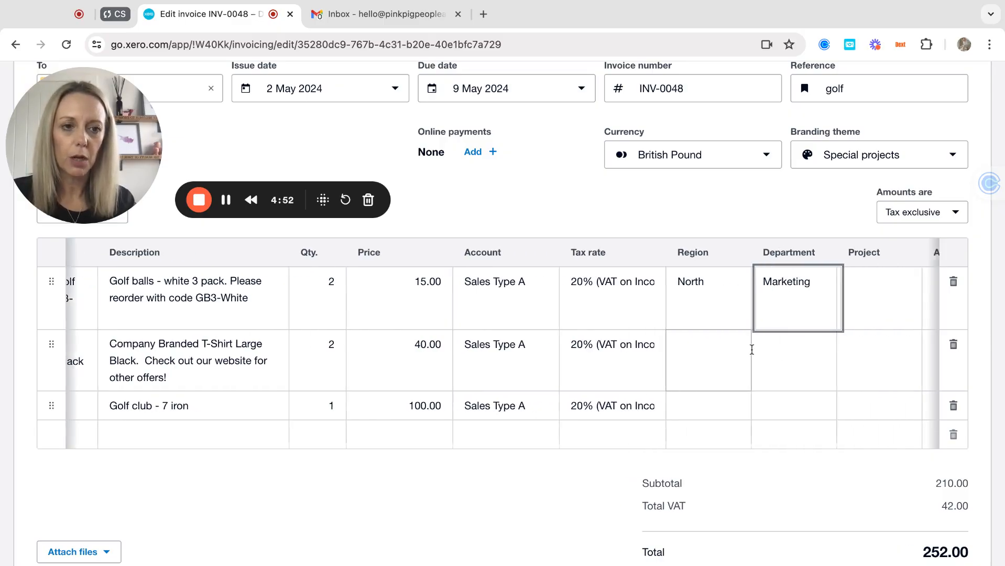
pyautogui.click(856, 292)
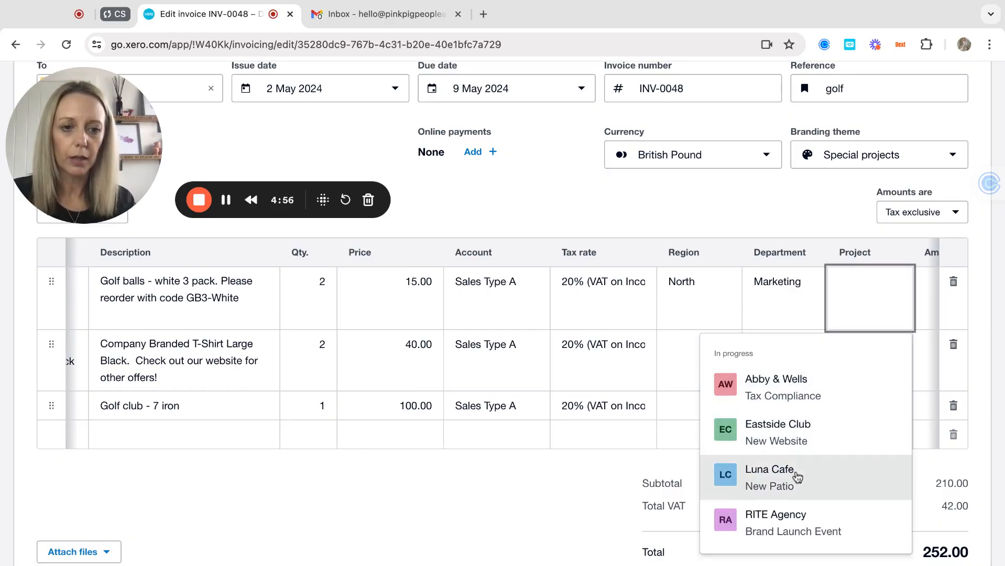
pyautogui.click(779, 524)
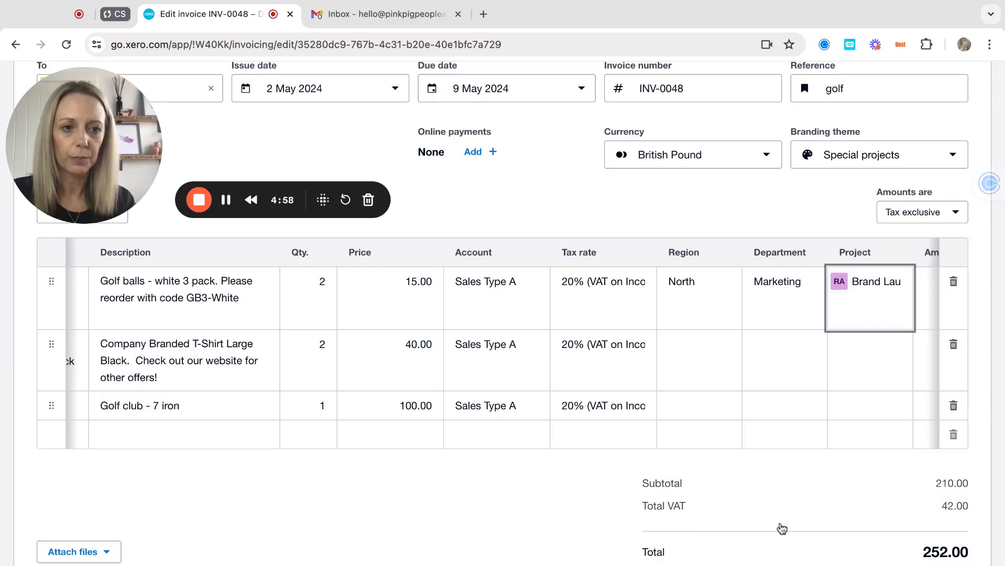
# Assign the T-shirt line to region North, department Marketing and RITE Agency's Brand Launch Event project.
pyautogui.click(685, 354)
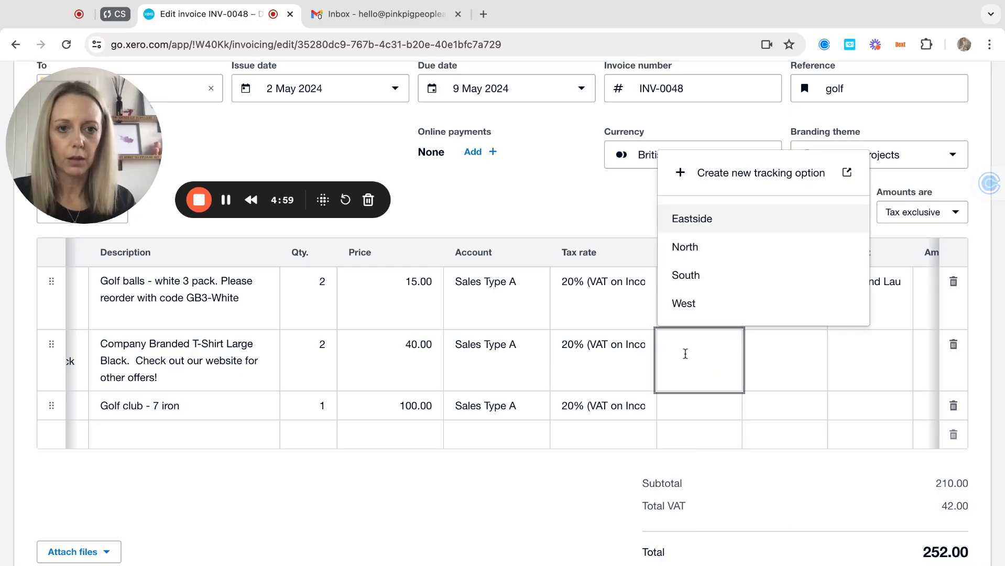
pyautogui.click(692, 251)
pyautogui.click(759, 351)
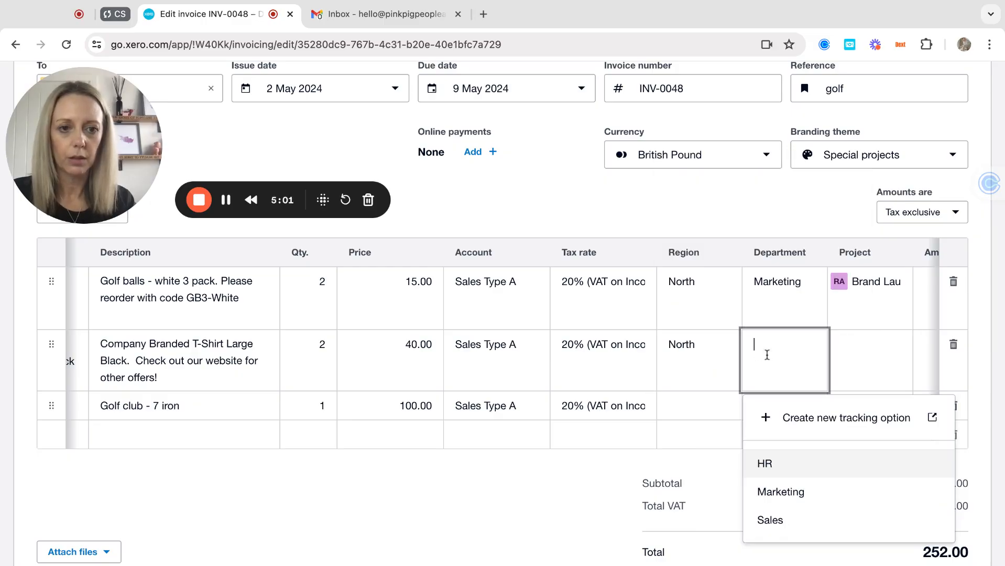
pyautogui.click(794, 488)
pyautogui.click(881, 352)
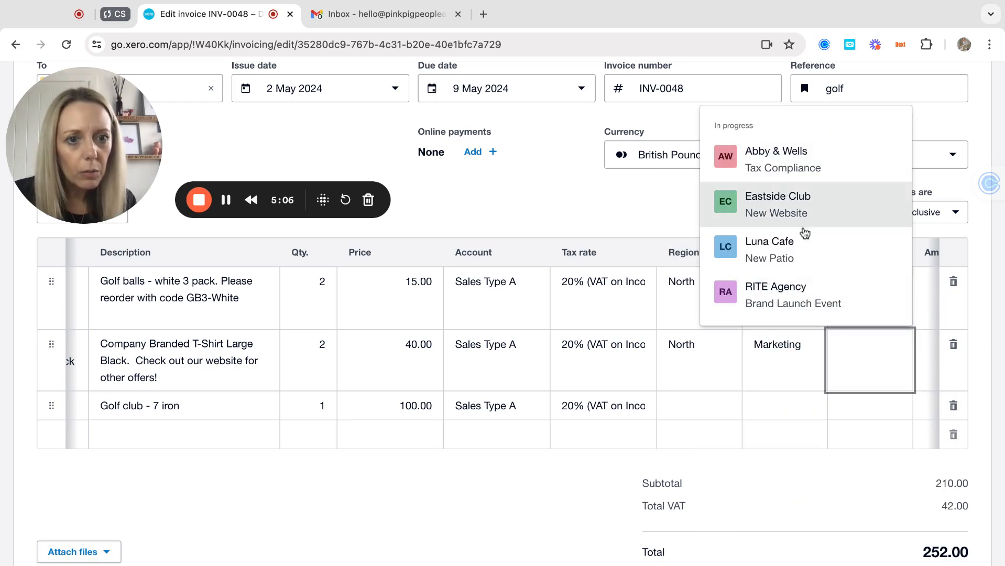
pyautogui.click(783, 289)
# Assign the 7 iron golf club line to region North, department Marketing and RITE Agency's Brand Launch Event project.
pyautogui.click(678, 401)
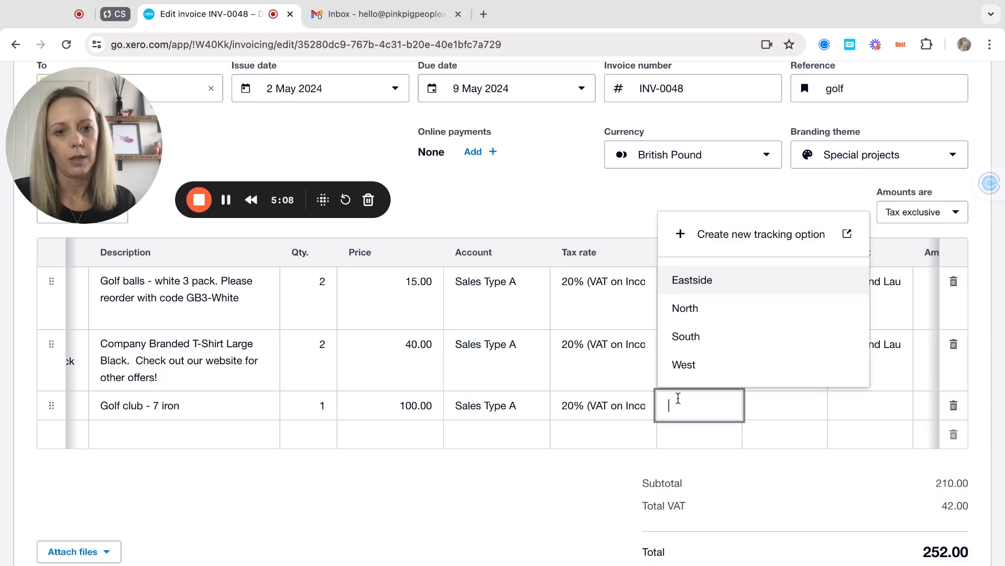
pyautogui.click(708, 314)
pyautogui.click(773, 406)
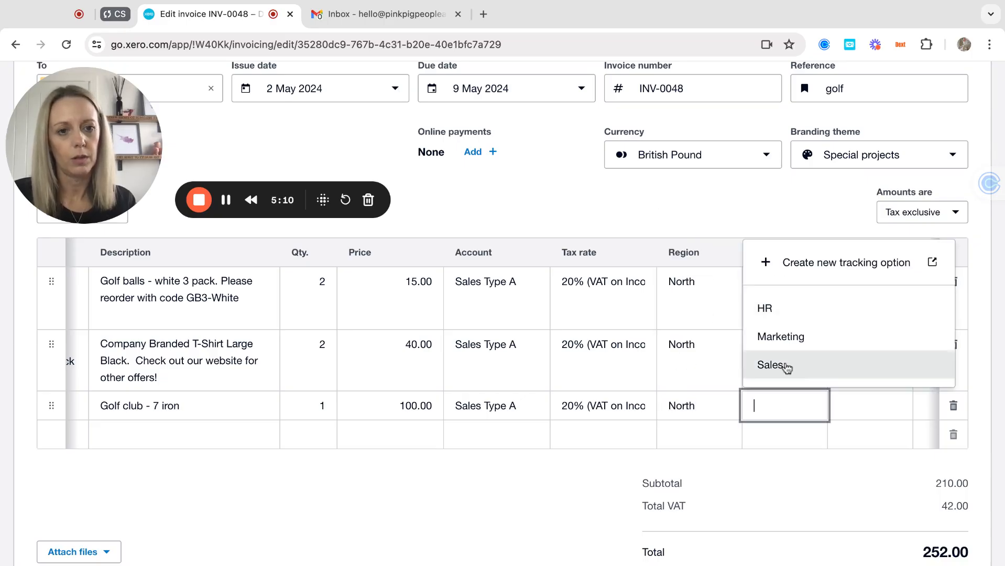
pyautogui.click(793, 337)
pyautogui.click(869, 406)
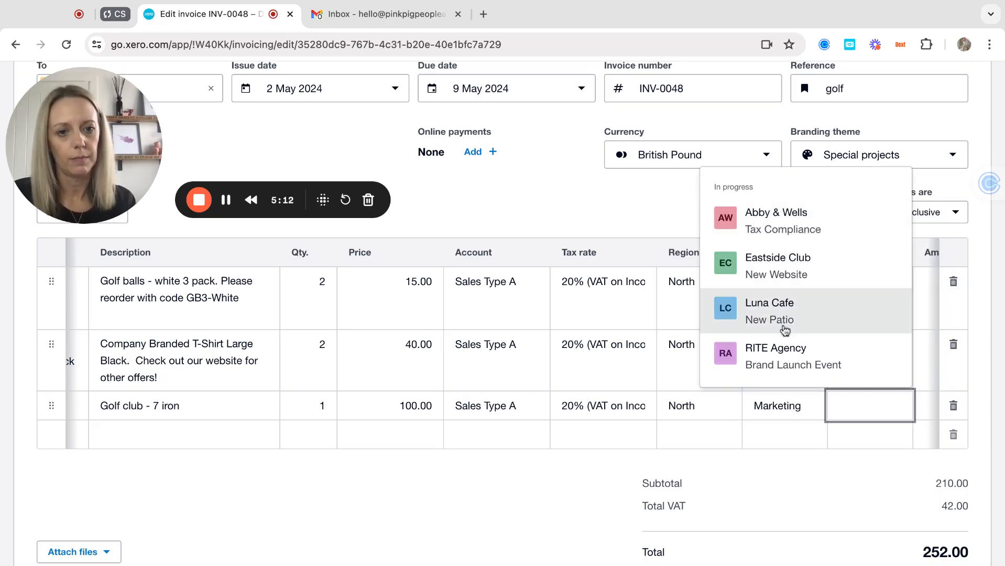
pyautogui.click(770, 350)
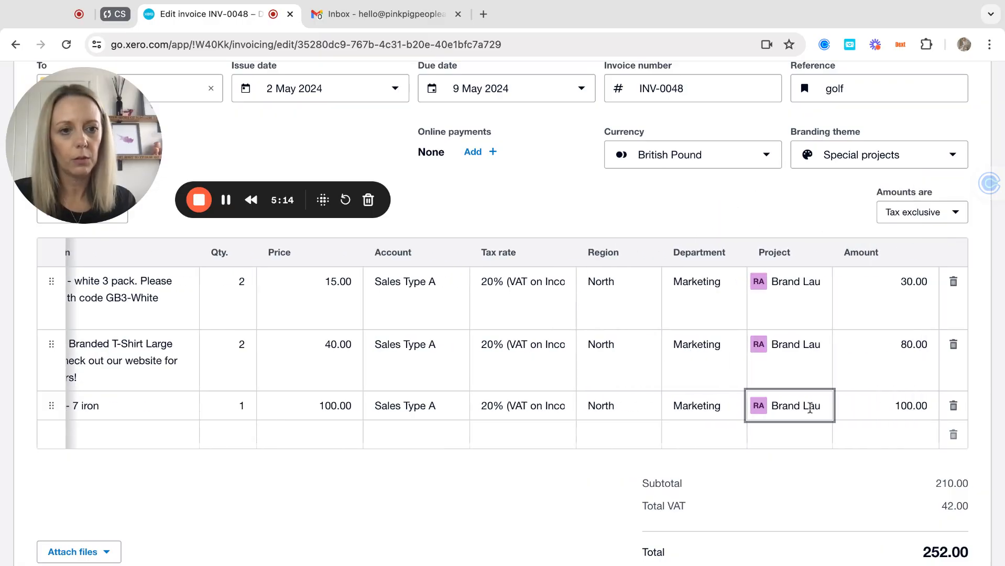
# Review the invoice's line items and totals, and look at the available online payment options.
pyautogui.scroll(-2, 874, 482)
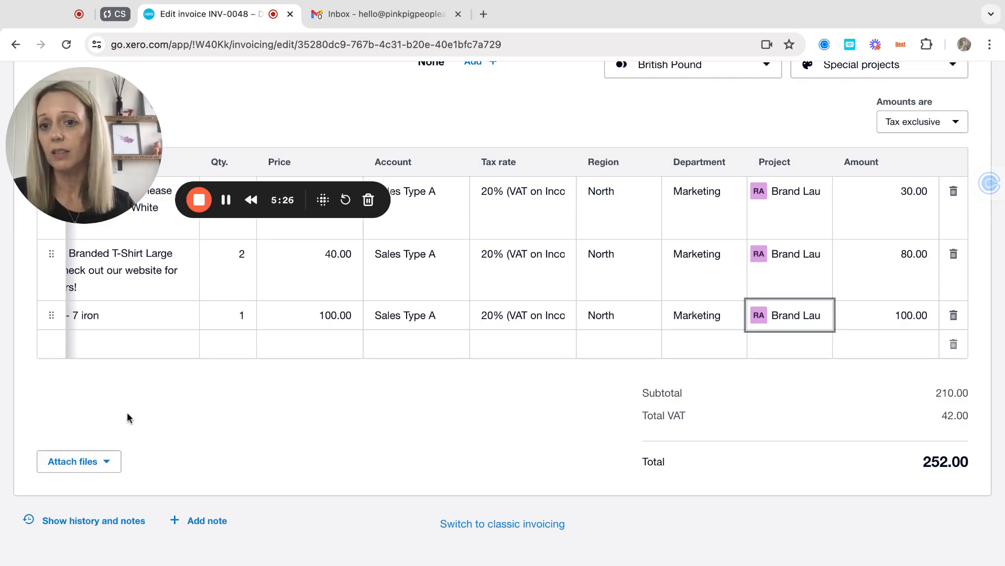
pyautogui.hscroll(-3, 178, 312)
pyautogui.hscroll(-1, 178, 312)
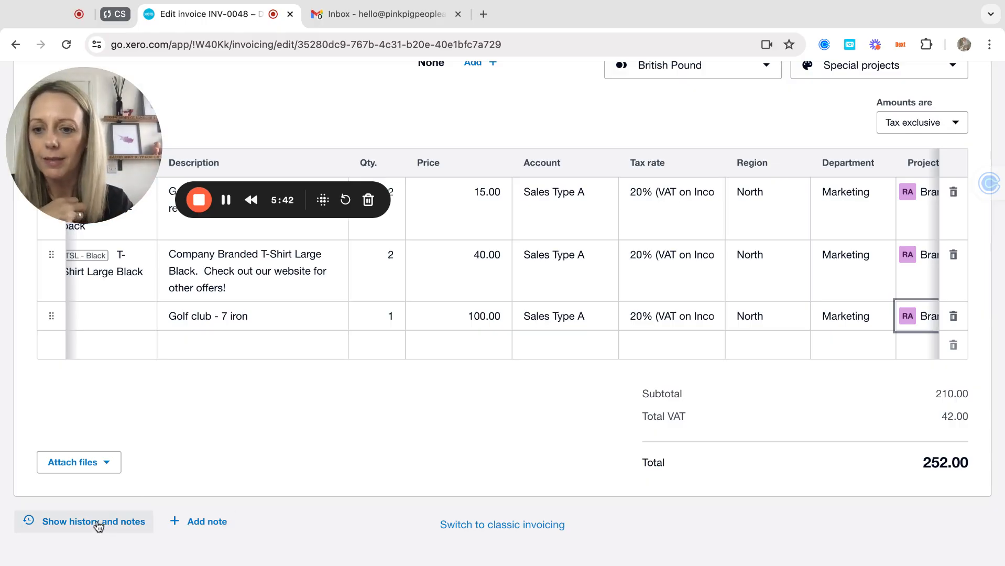
pyautogui.scroll(5, 532, 348)
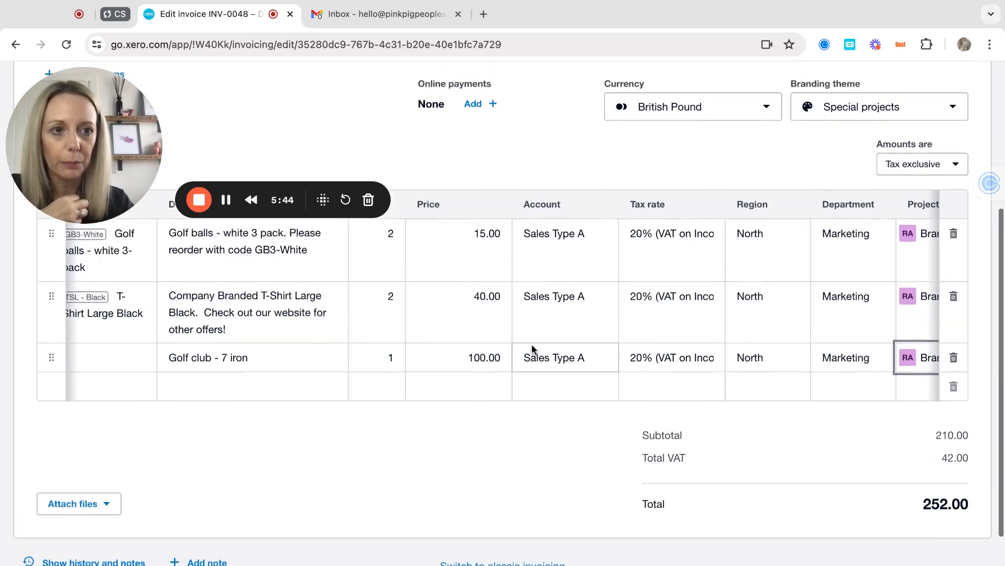
pyautogui.scroll(-5, 531, 350)
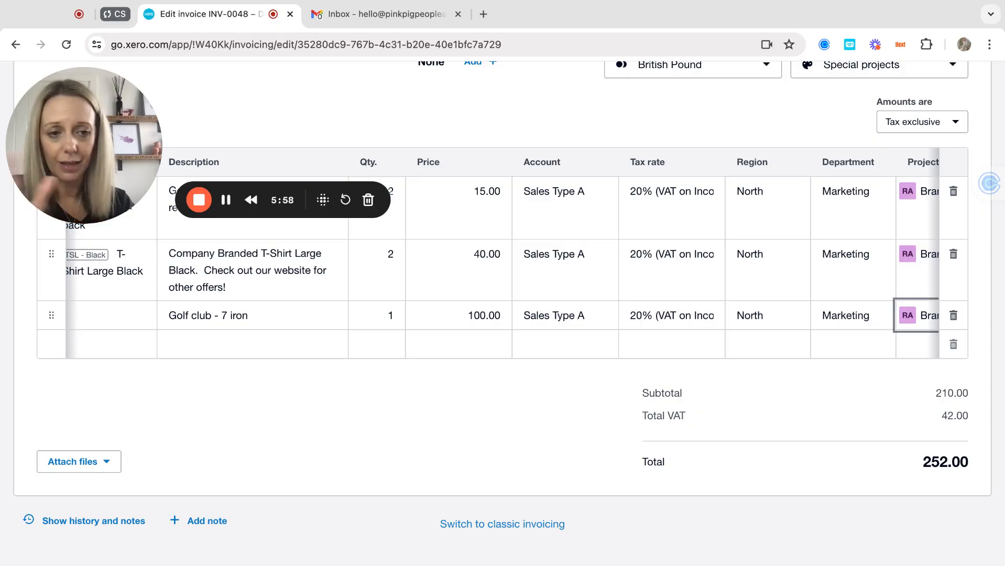
pyautogui.scroll(5, 503, 314)
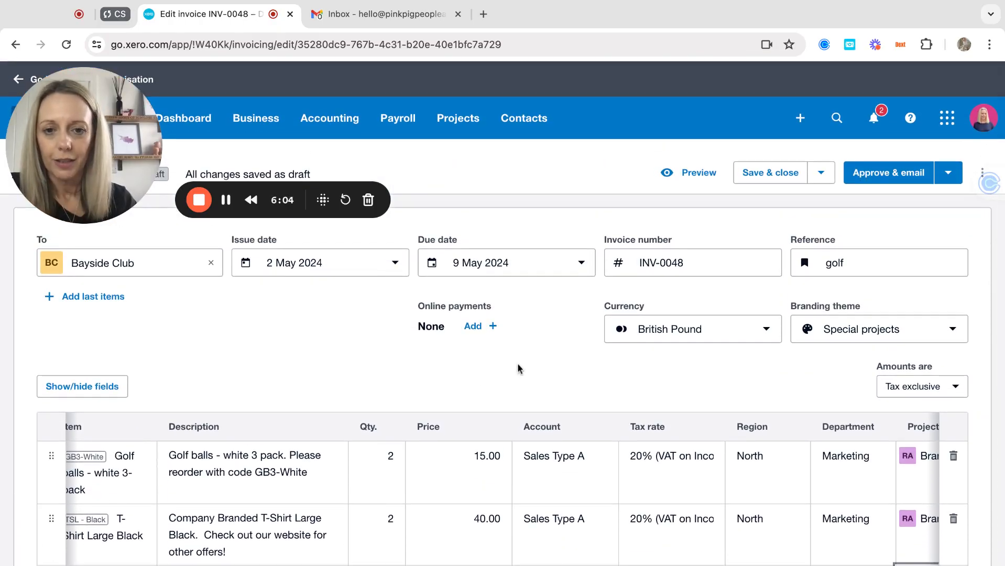
pyautogui.click(473, 326)
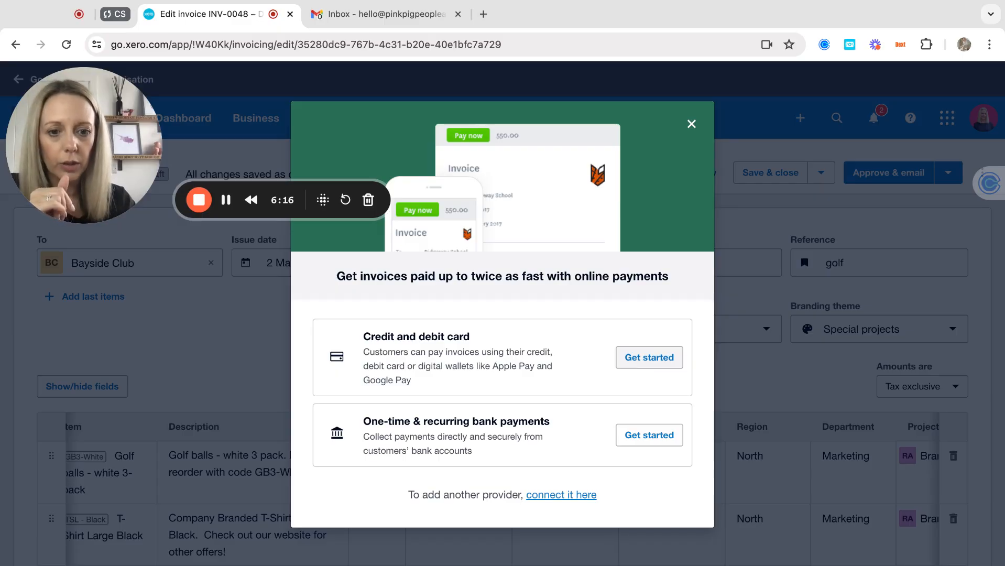
pyautogui.click(692, 124)
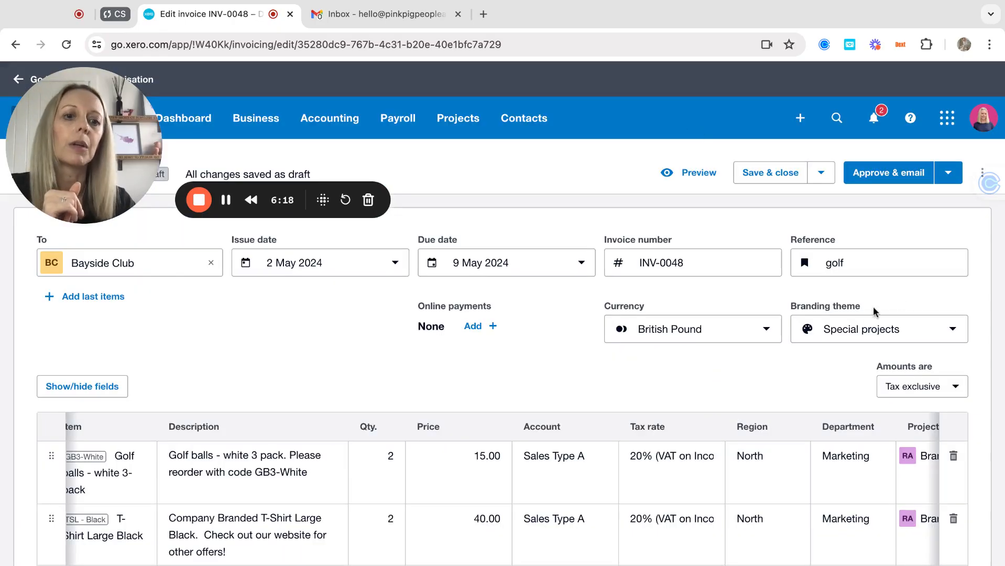
# Set the invoice's branding theme to Standard and check its online payment setting.
pyautogui.click(860, 330)
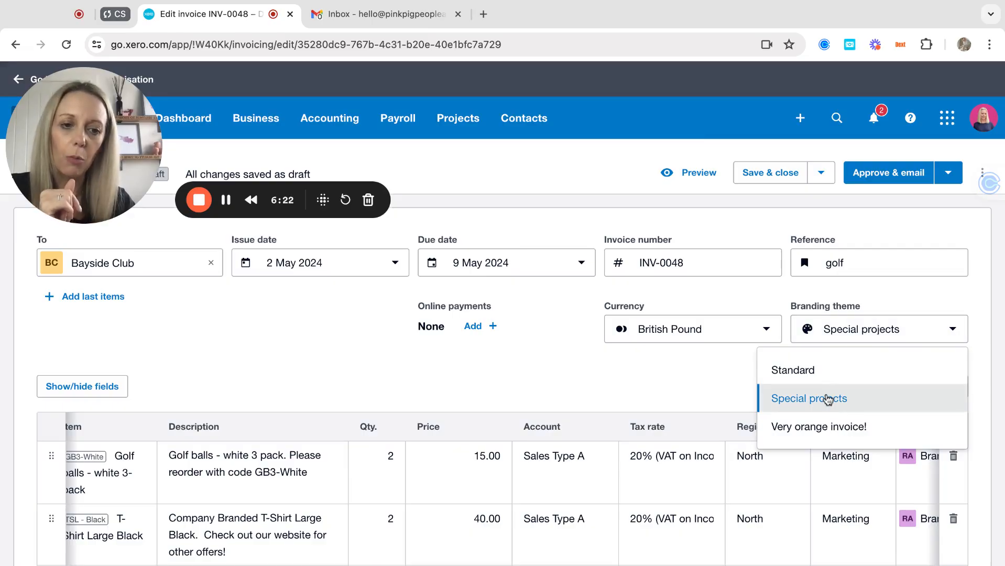
pyautogui.click(816, 370)
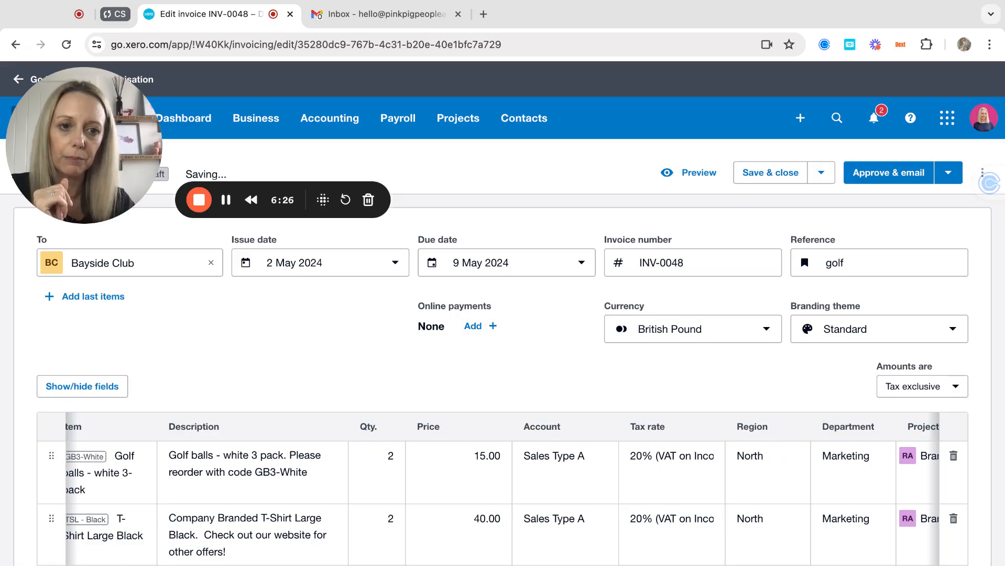
pyautogui.click(471, 327)
pyautogui.click(690, 124)
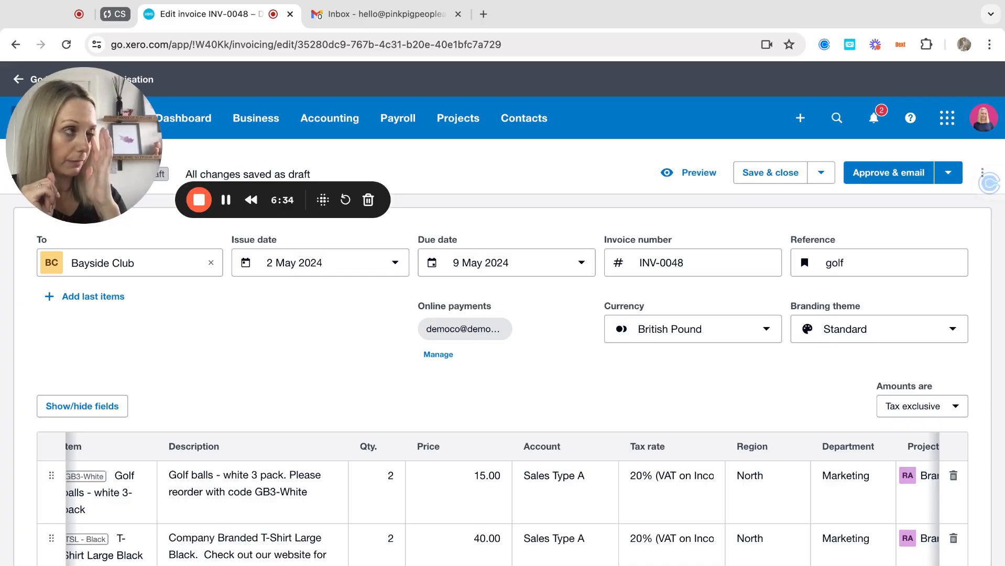
# Look over the finished Bayside Club invoice and submit it for approval.
pyautogui.scroll(-2, 519, 374)
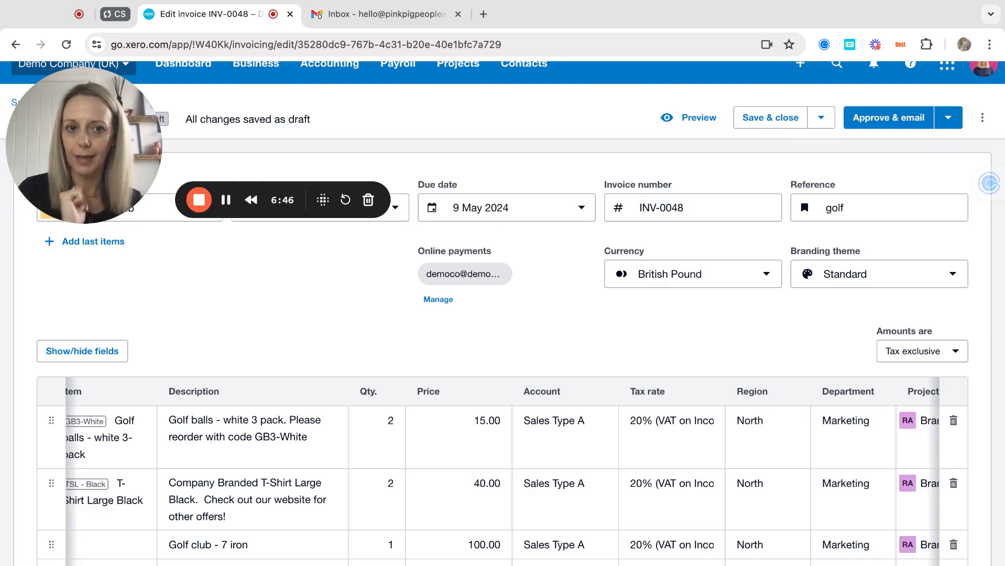
pyautogui.scroll(-3, 511, 366)
pyautogui.scroll(1, 511, 369)
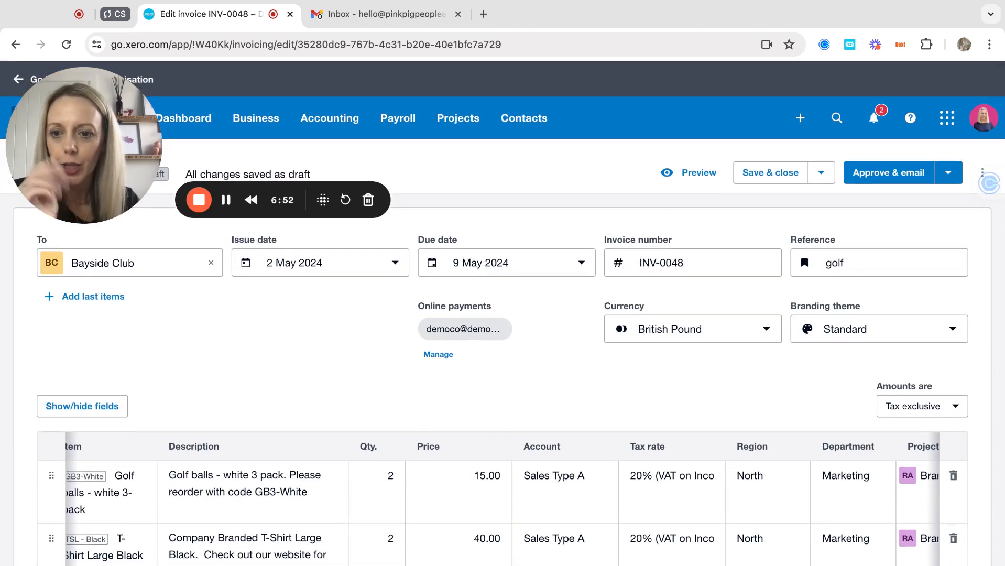
pyautogui.click(819, 174)
pyautogui.click(731, 239)
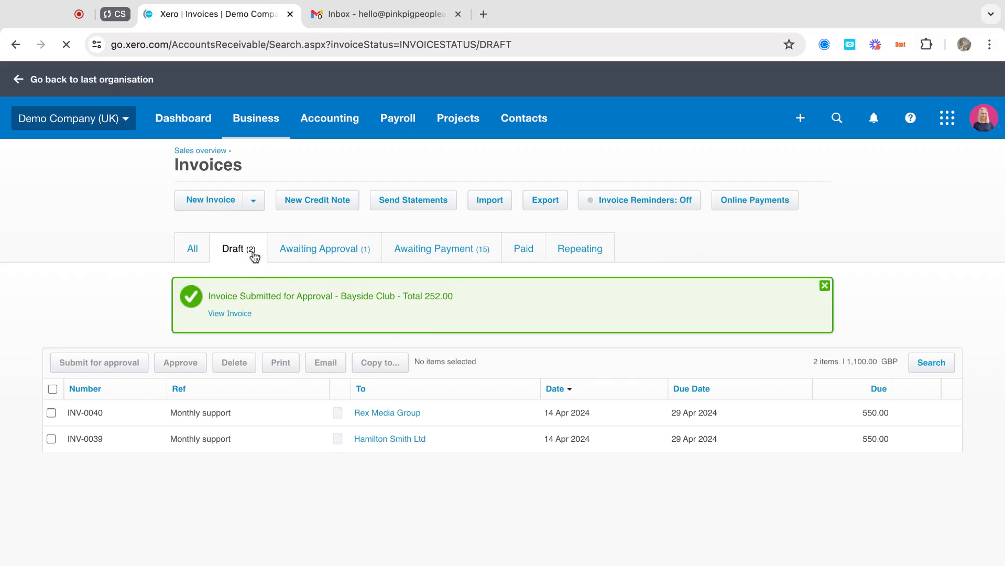
# Open the Bayside Club invoice awaiting approval and set the unit price of its golf balls line to 15.25.
pyautogui.click(323, 250)
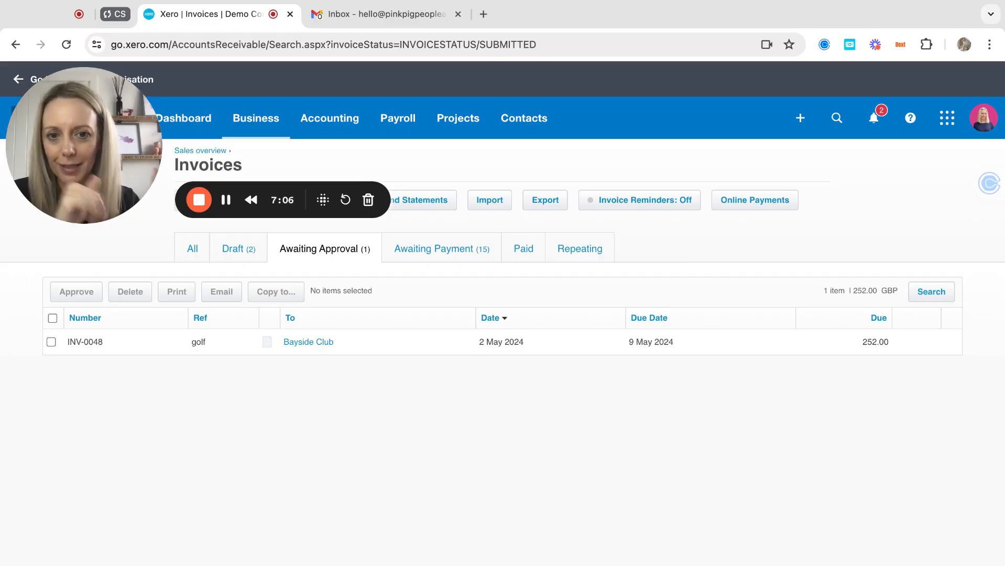
pyautogui.click(307, 347)
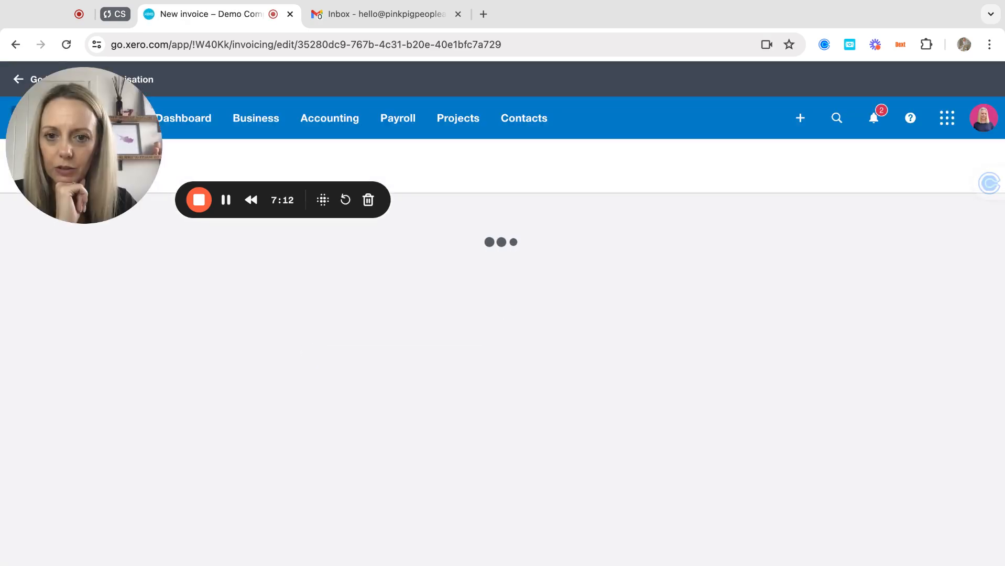
pyautogui.scroll(-5, 349, 436)
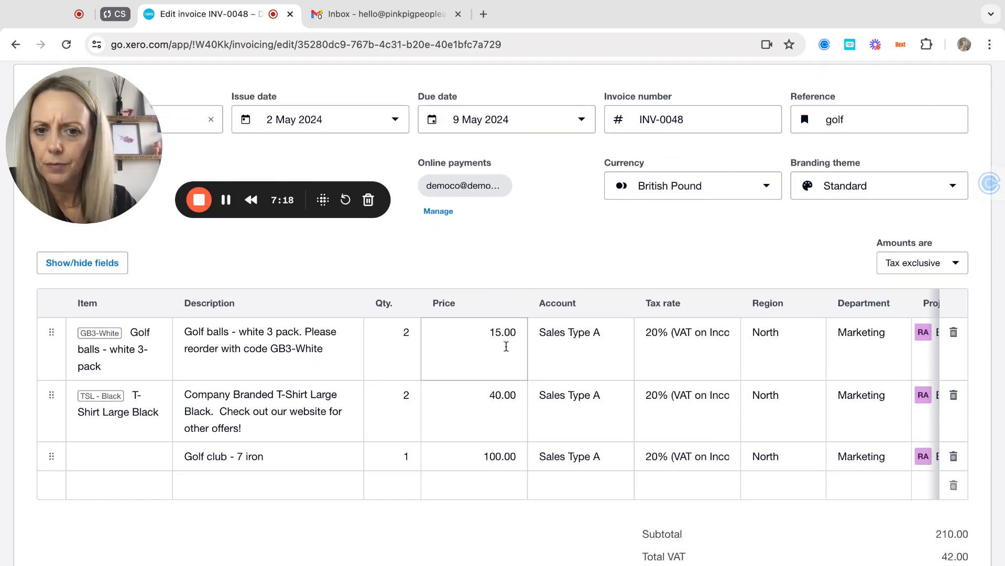
pyautogui.click(491, 333)
pyautogui.write('15')
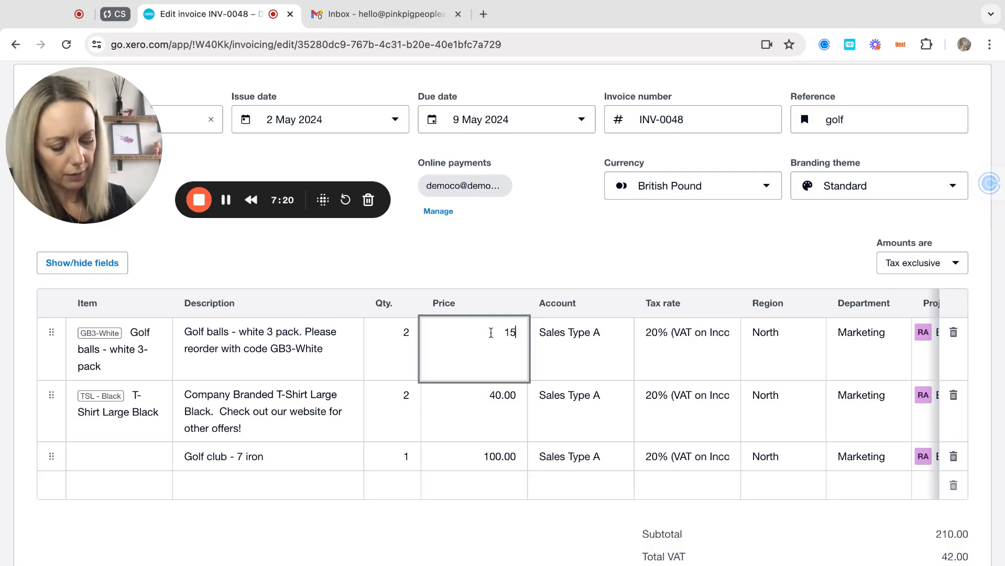
pyautogui.write('.25')
pyautogui.press('Tab')
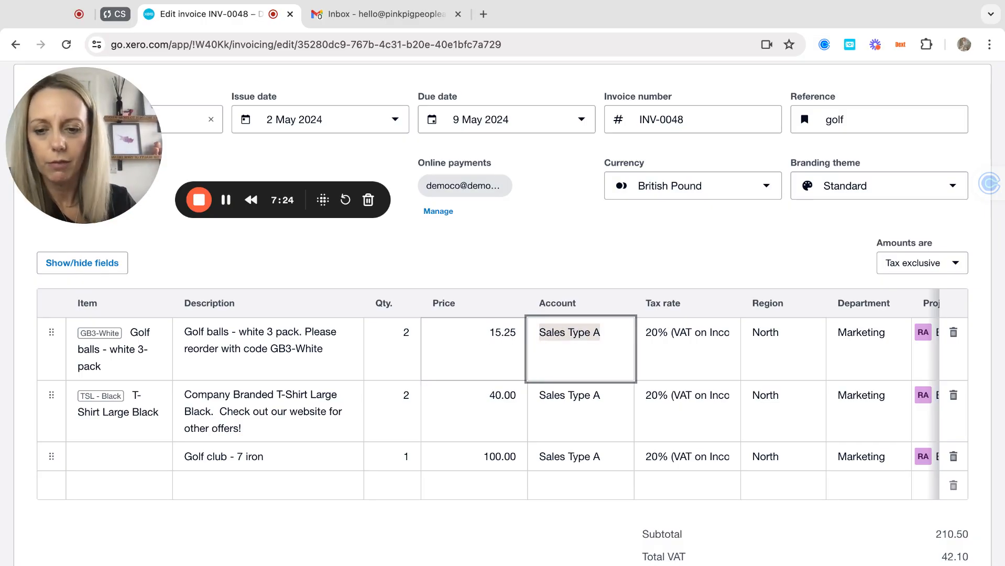
# Preview the Bayside Club invoice as the customer will receive it, and return to editing.
pyautogui.scroll(1, 579, 386)
pyautogui.scroll(3, 578, 386)
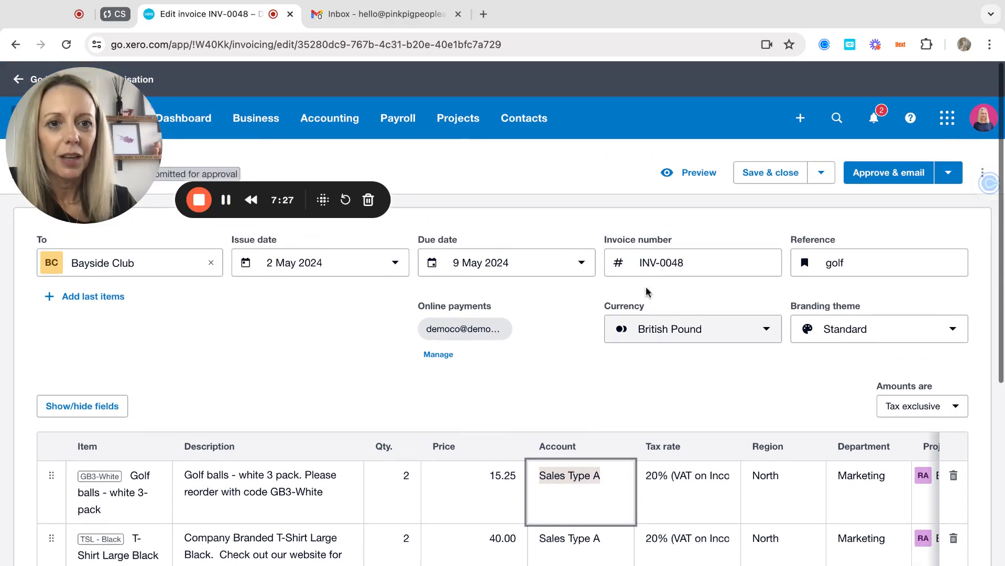
pyautogui.click(684, 177)
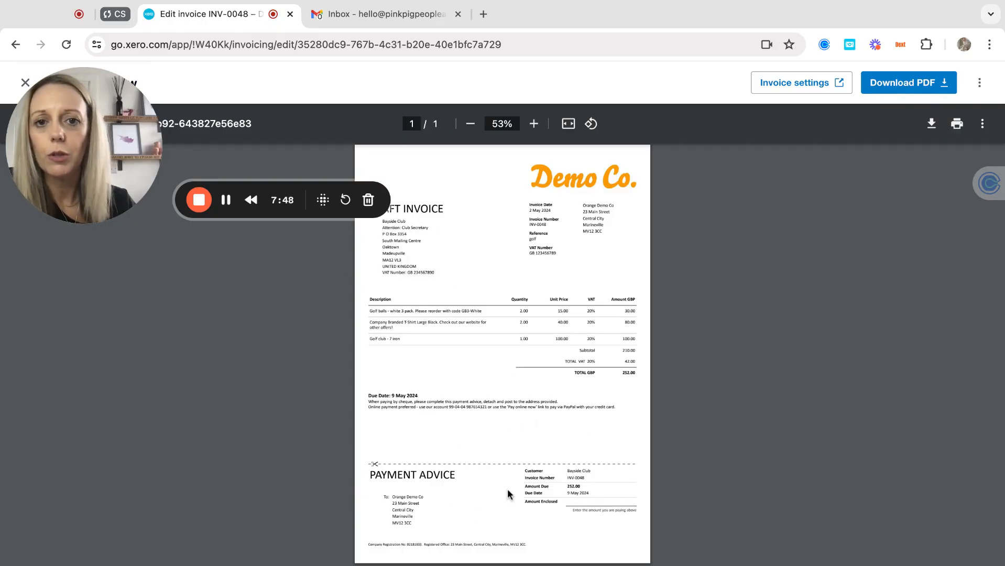
pyautogui.moveTo(101, 176)
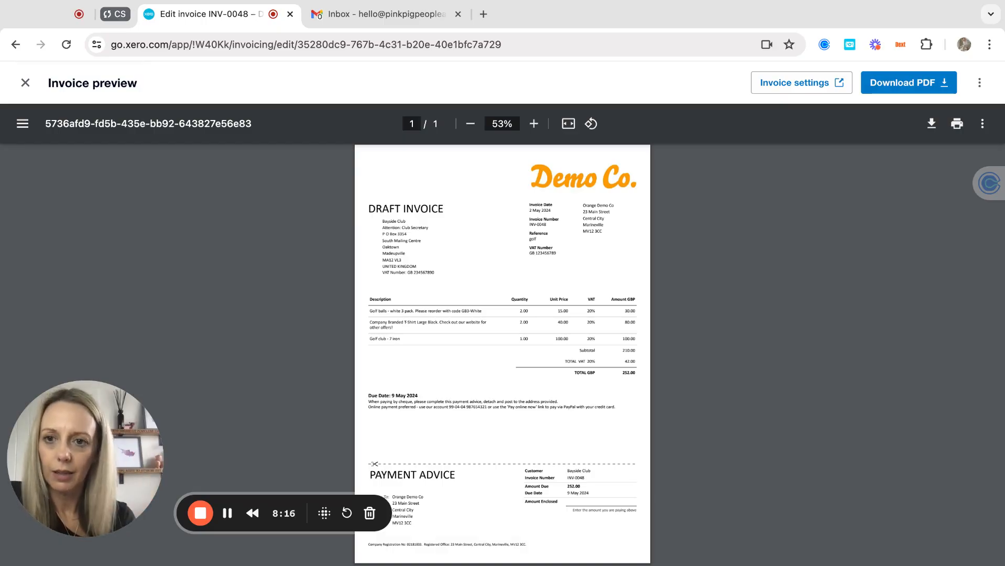
pyautogui.click(25, 83)
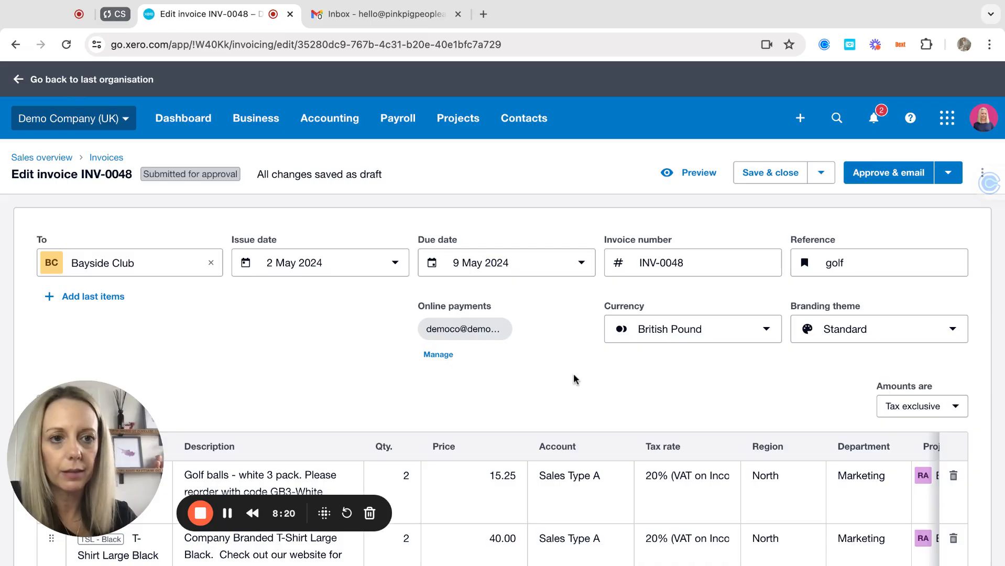
# Approve the invoice for emailing and apply the "Invoice - DD template" email template to its message.
pyautogui.click(886, 175)
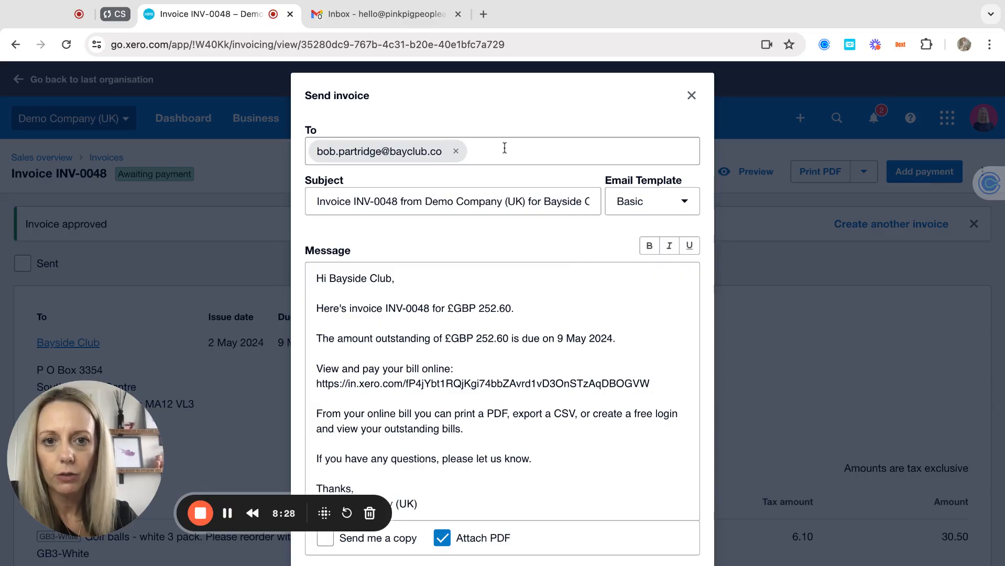
pyautogui.click(650, 203)
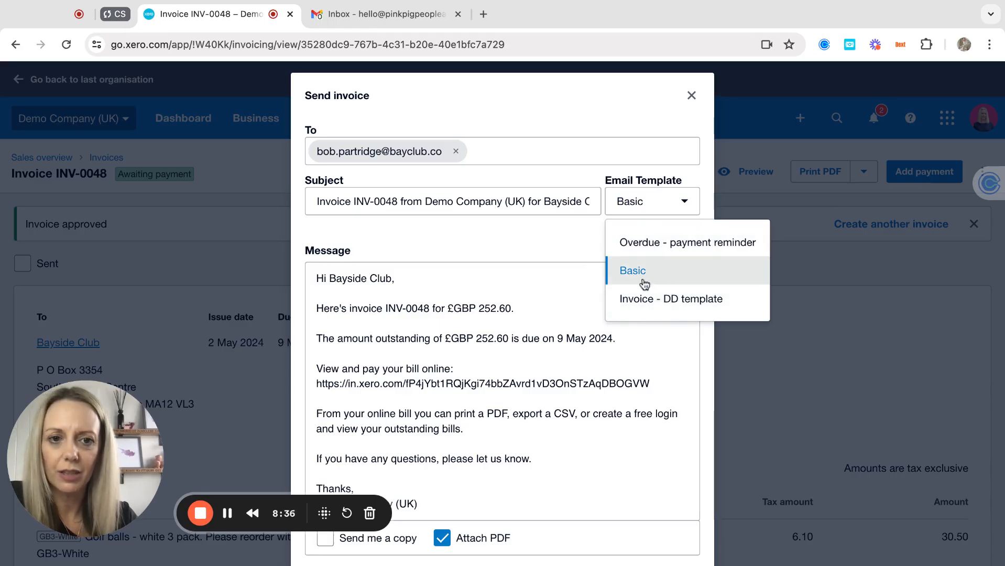
pyautogui.click(646, 299)
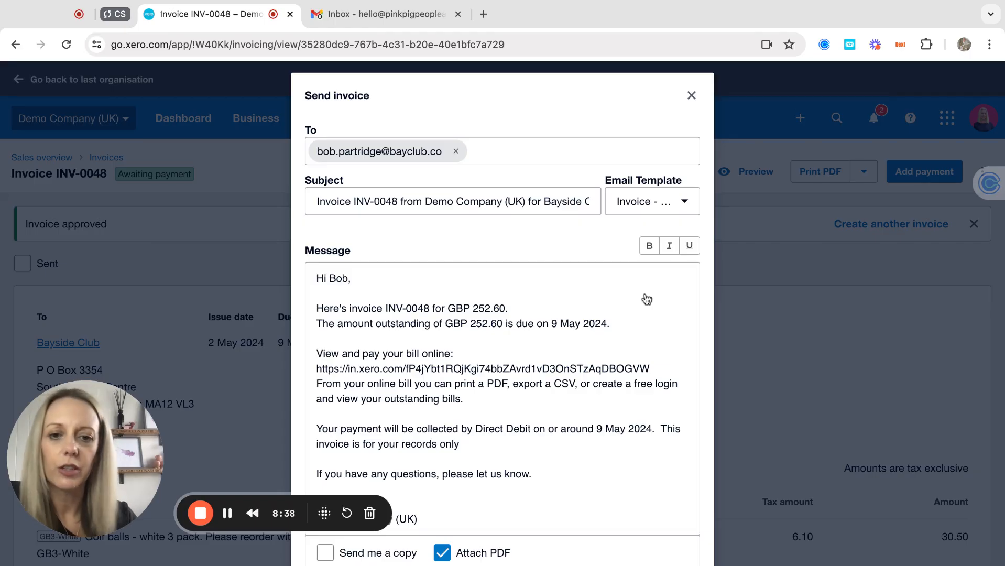
# Replace the recipient with the suggested Pink Pig people and culture email address and send the invoice.
pyautogui.click(456, 151)
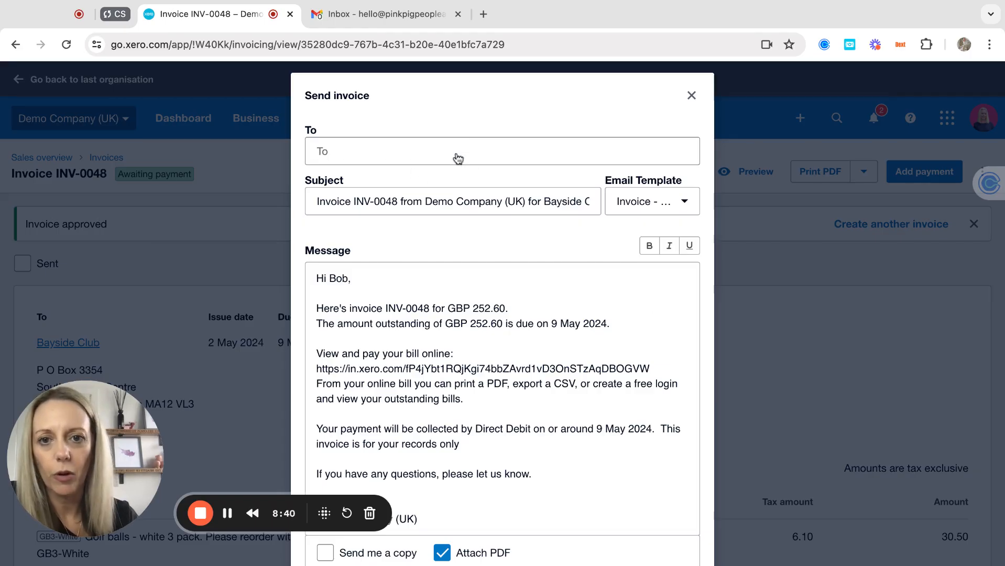
pyautogui.write('hello')
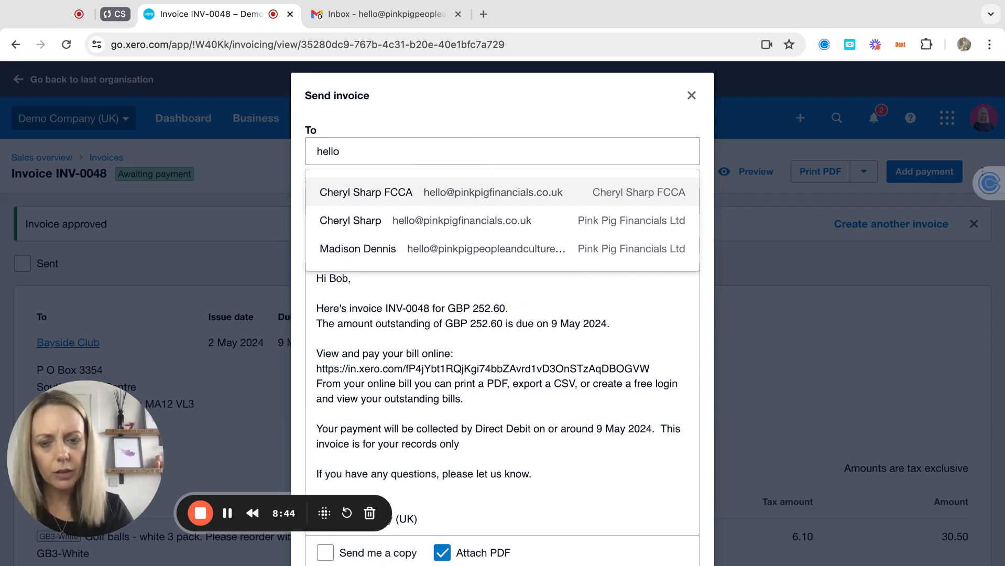
pyautogui.click(497, 248)
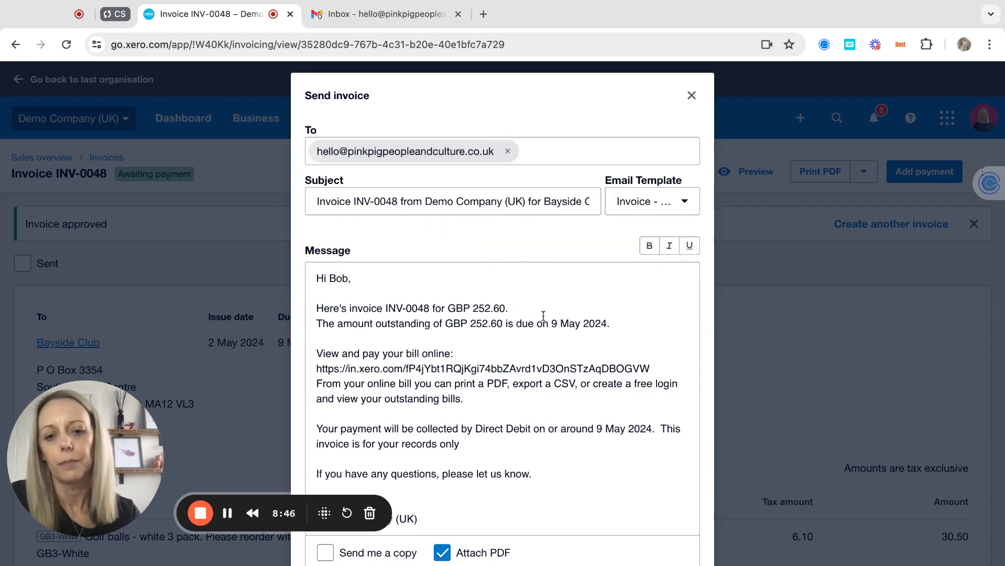
pyautogui.scroll(-3, 543, 315)
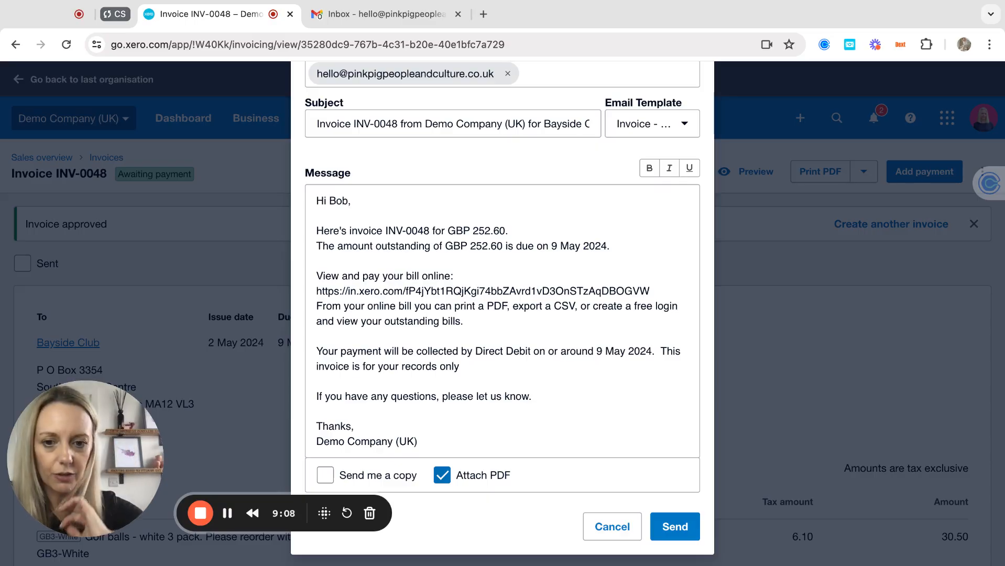
pyautogui.click(672, 526)
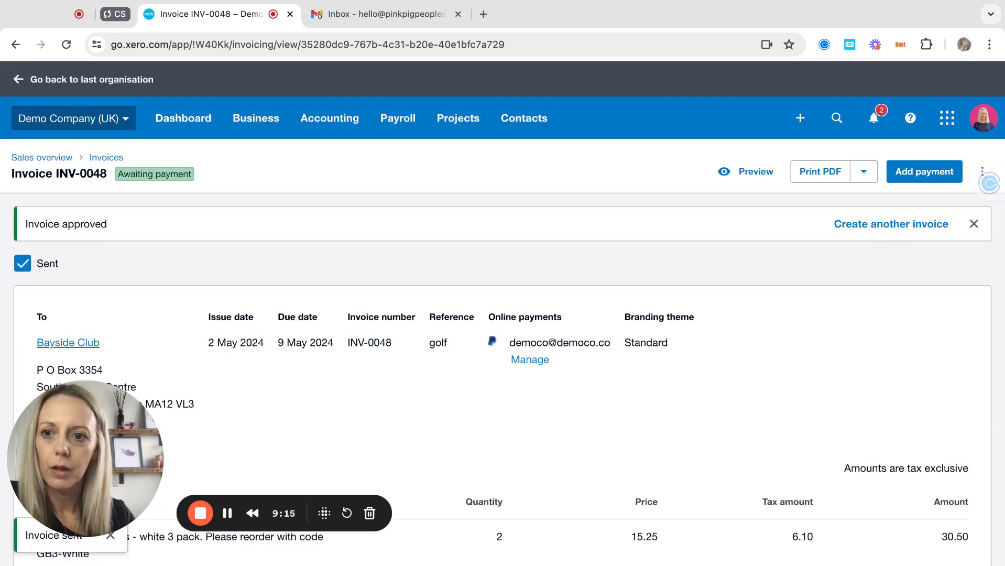
# Return to the invoices list, then switch to Gmail and open the received Bayside Club invoice email.
pyautogui.click(107, 157)
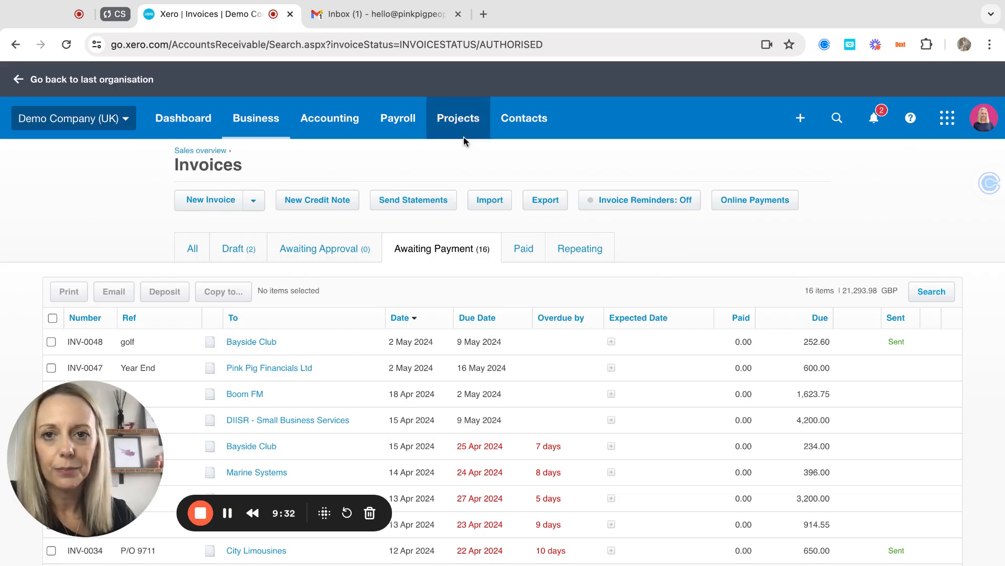
pyautogui.click(383, 13)
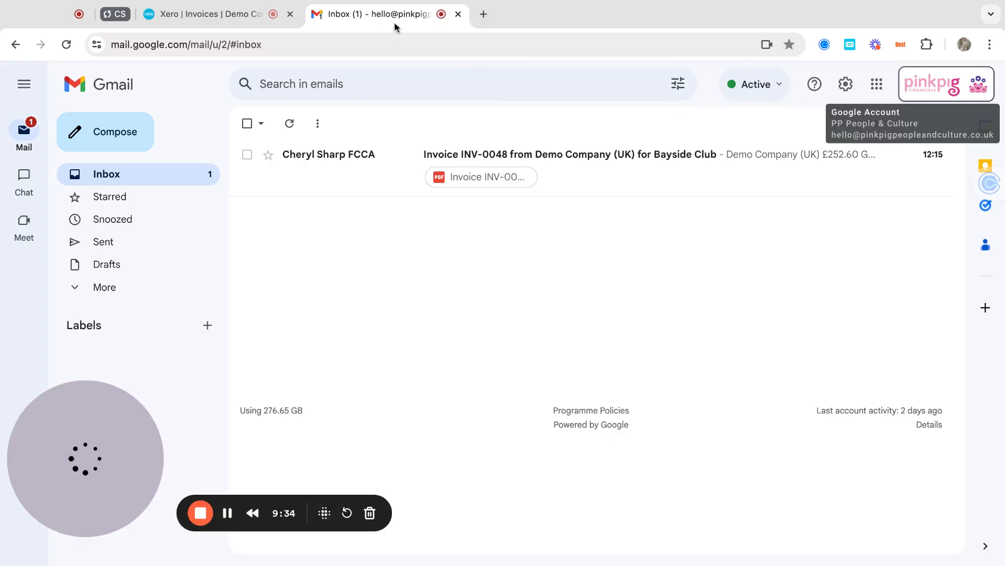
pyautogui.click(567, 182)
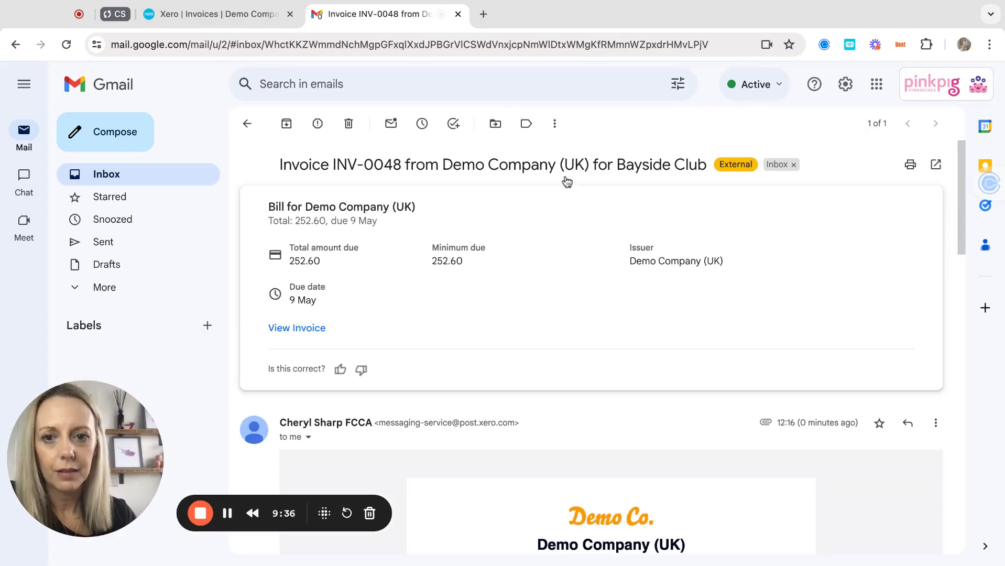
# Examine the invoice email's message, line items, totals, payment options and PDF attachment.
pyautogui.scroll(-7, 526, 351)
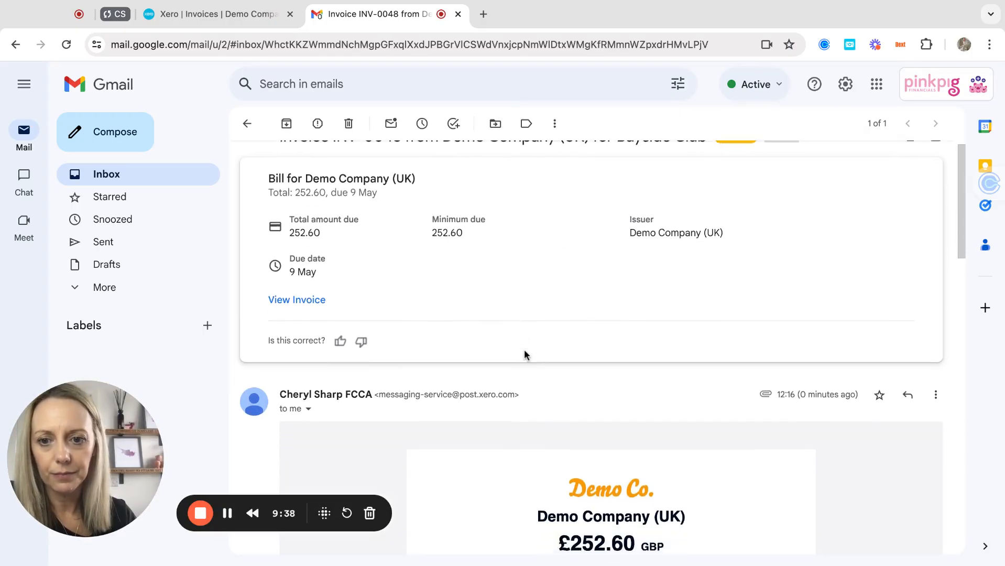
pyautogui.scroll(-3, 525, 354)
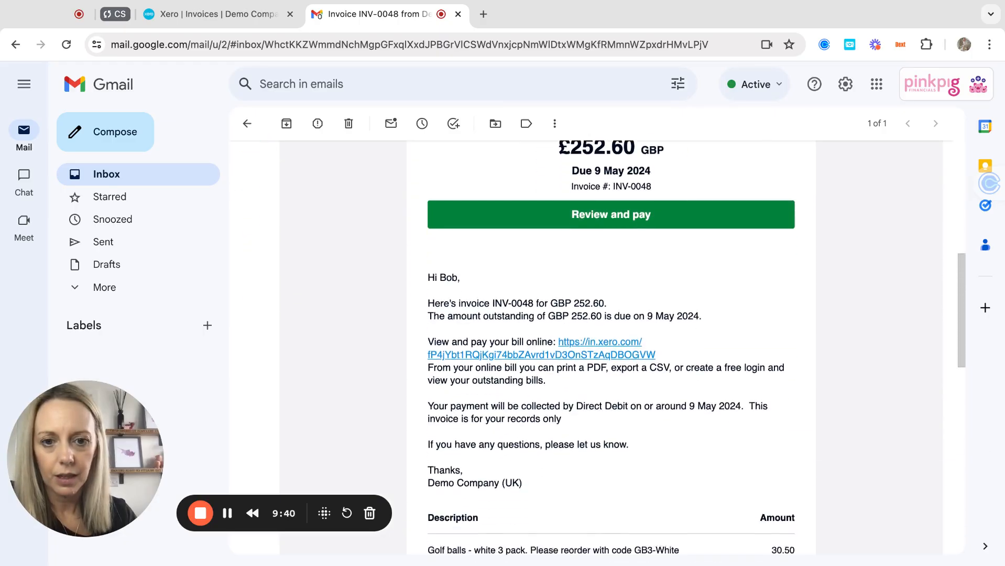
pyautogui.scroll(-5, 611, 443)
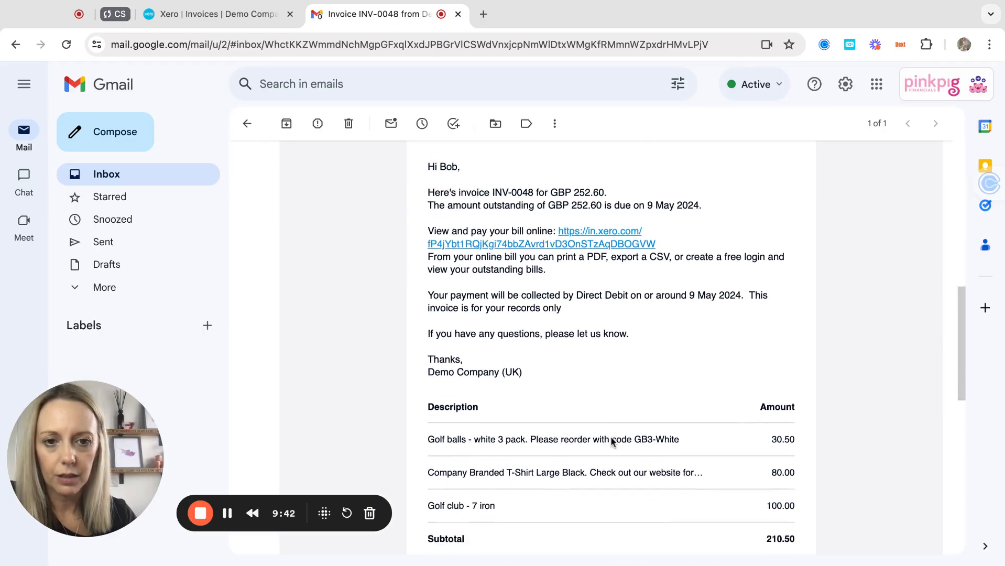
pyautogui.scroll(-7, 611, 443)
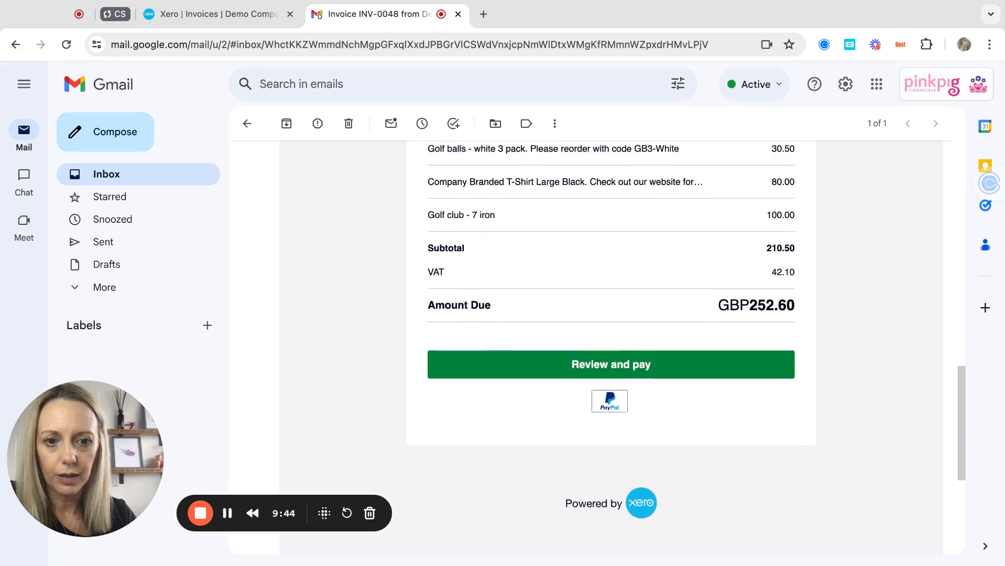
pyautogui.moveTo(327, 419)
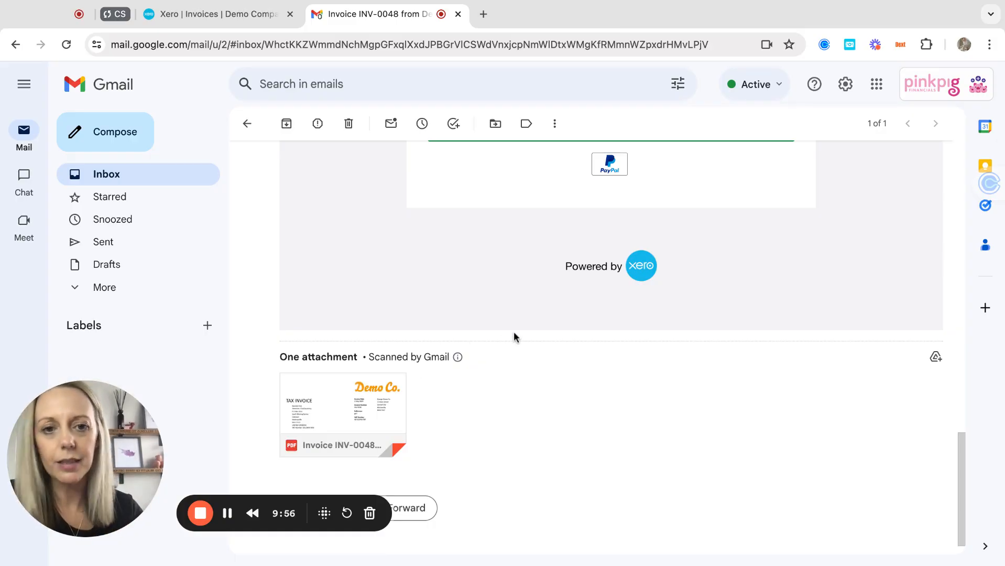
pyautogui.scroll(10, 513, 337)
pyautogui.scroll(5, 611, 345)
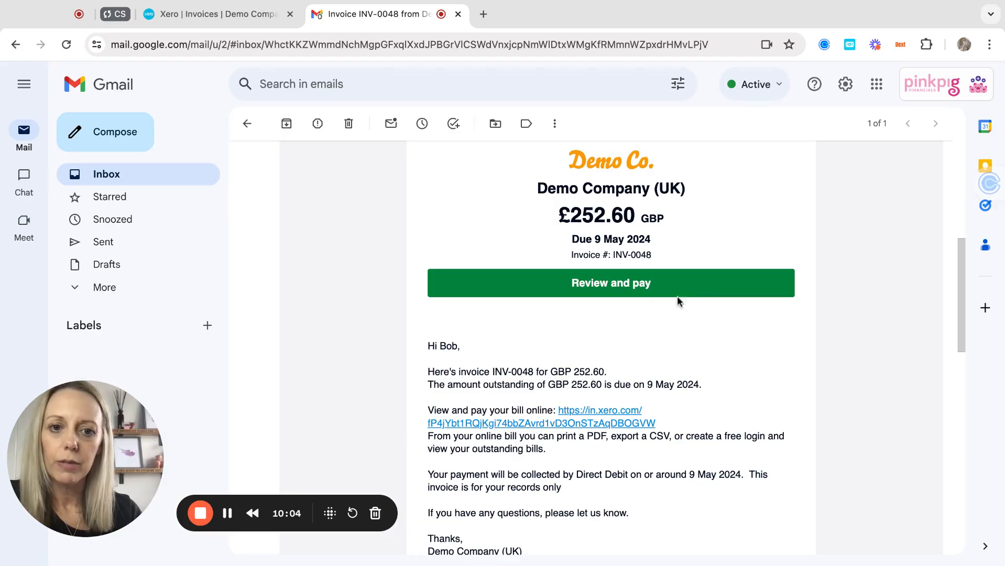
pyautogui.scroll(-8, 663, 381)
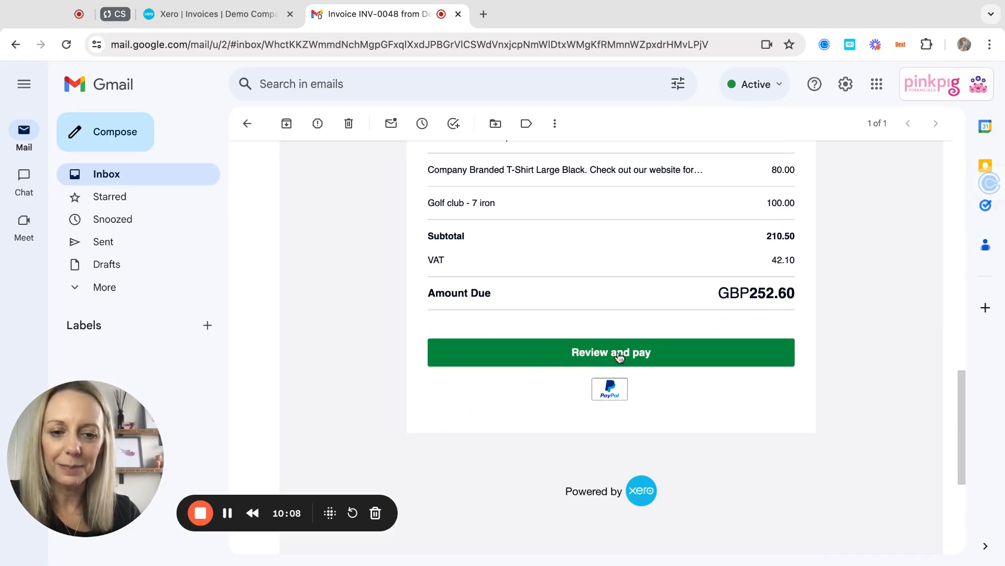
pyautogui.scroll(7, 578, 240)
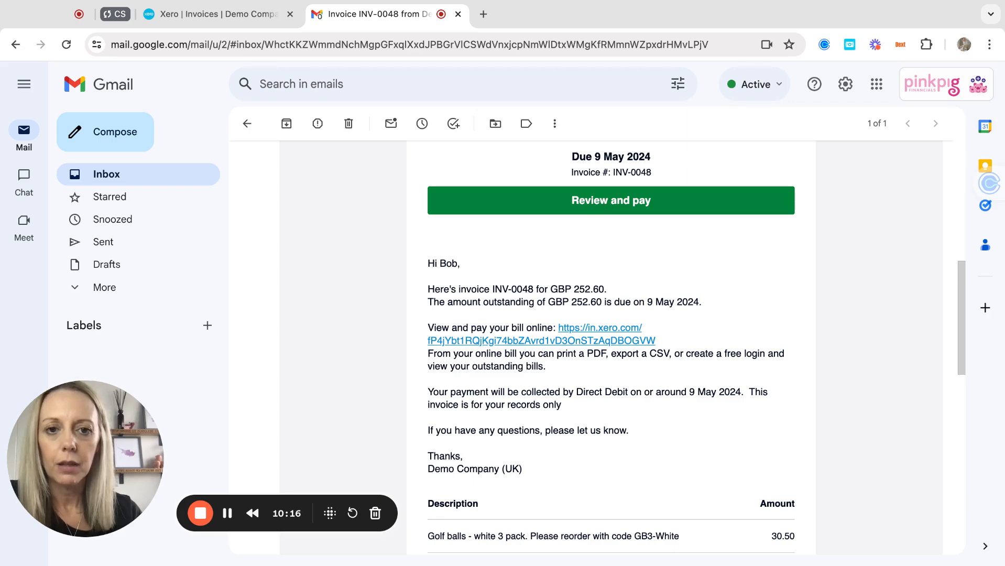
# Open the online invoice through the email's Review and pay link and examine its details, line items and payment terms.
pyautogui.click(611, 200)
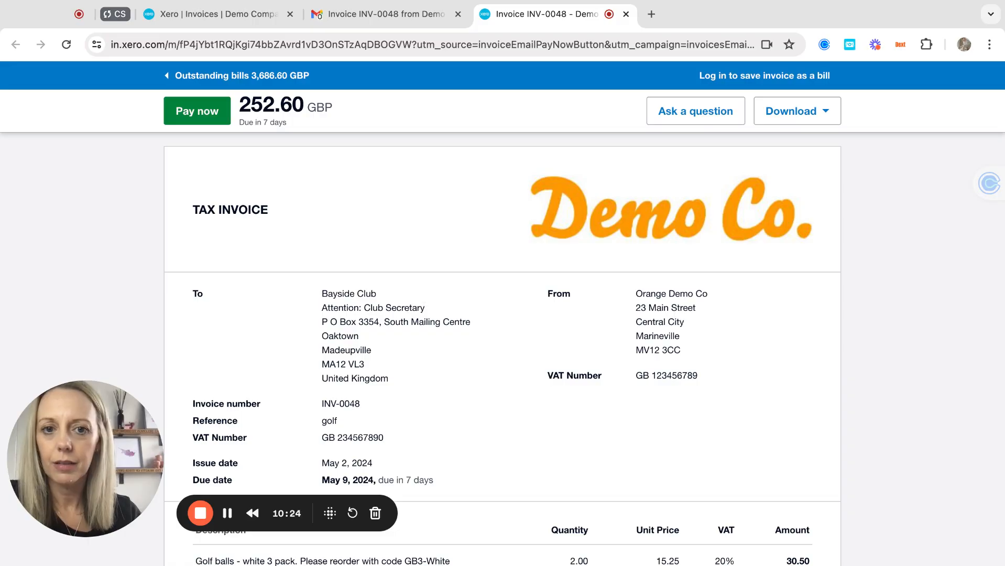
pyautogui.scroll(-10, 502, 346)
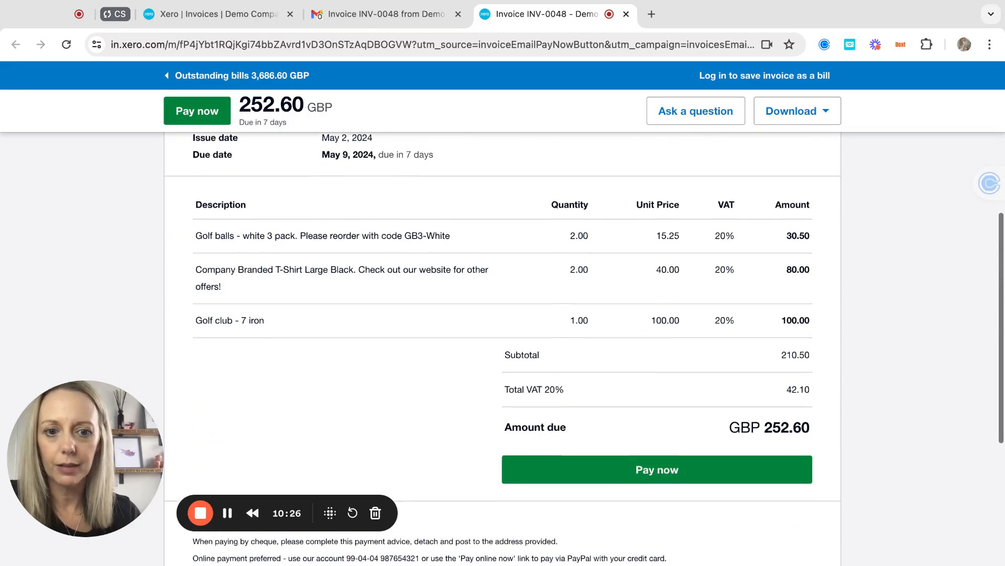
pyautogui.scroll(-1, 303, 408)
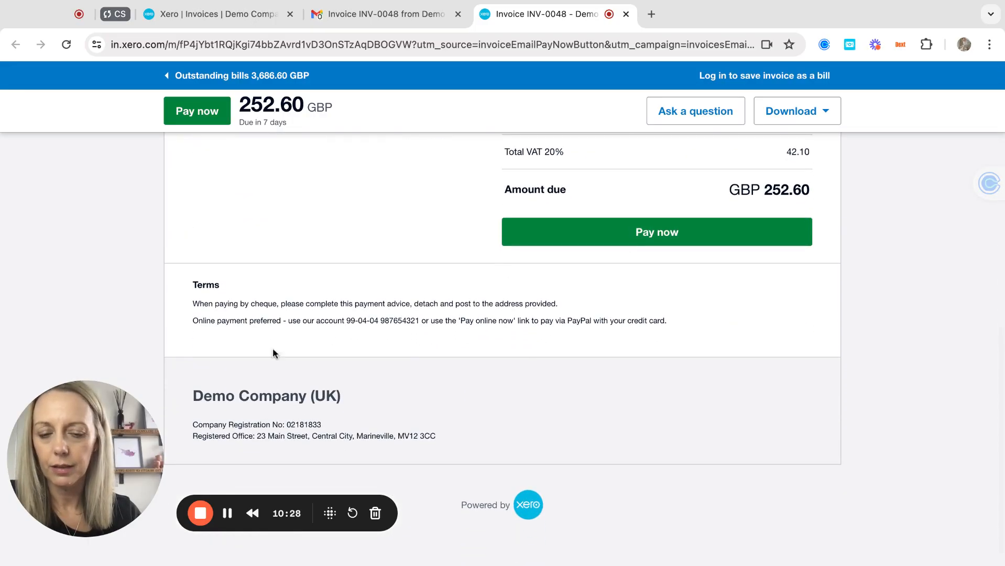
pyautogui.scroll(-1, 304, 408)
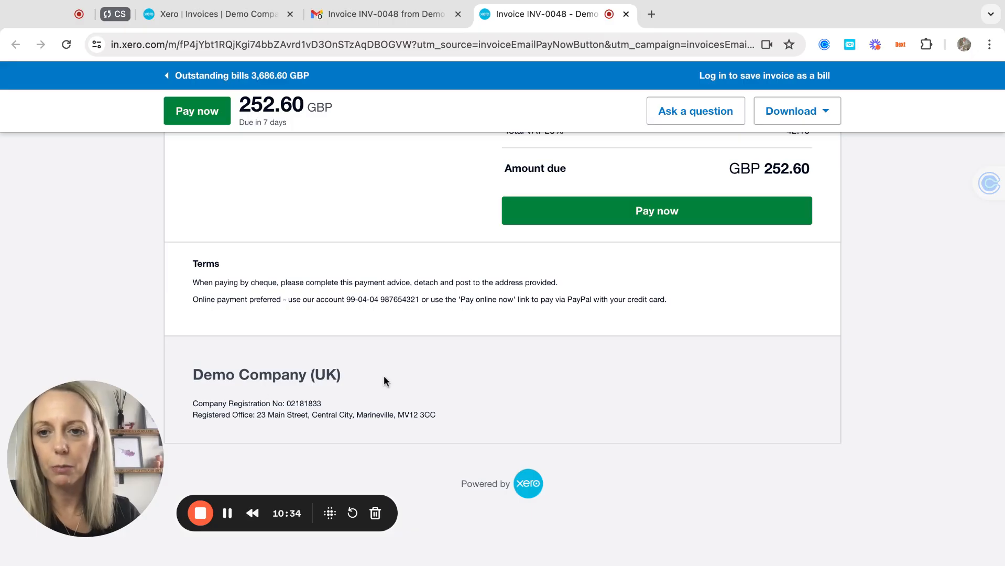
pyautogui.scroll(3, 384, 376)
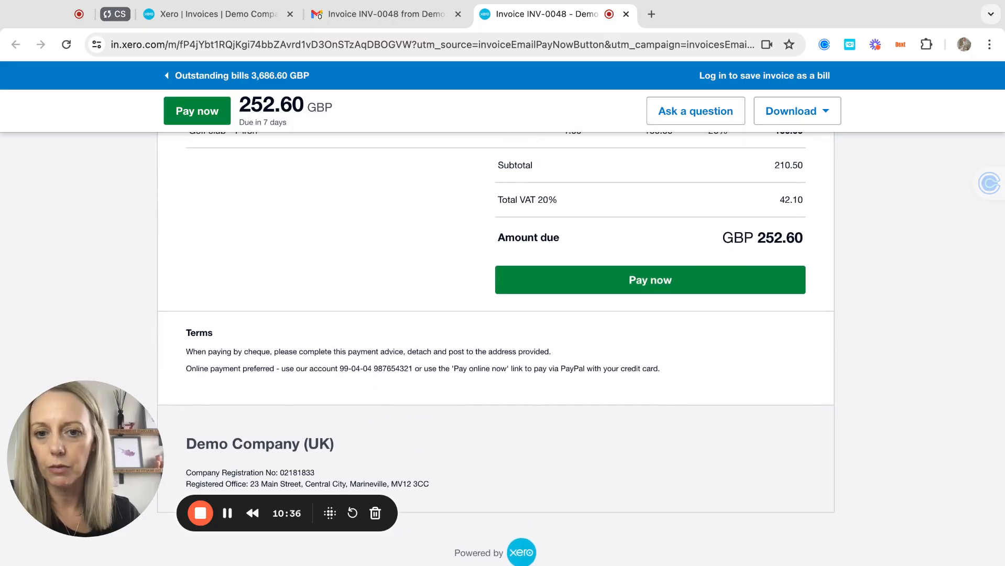
pyautogui.scroll(10, 308, 346)
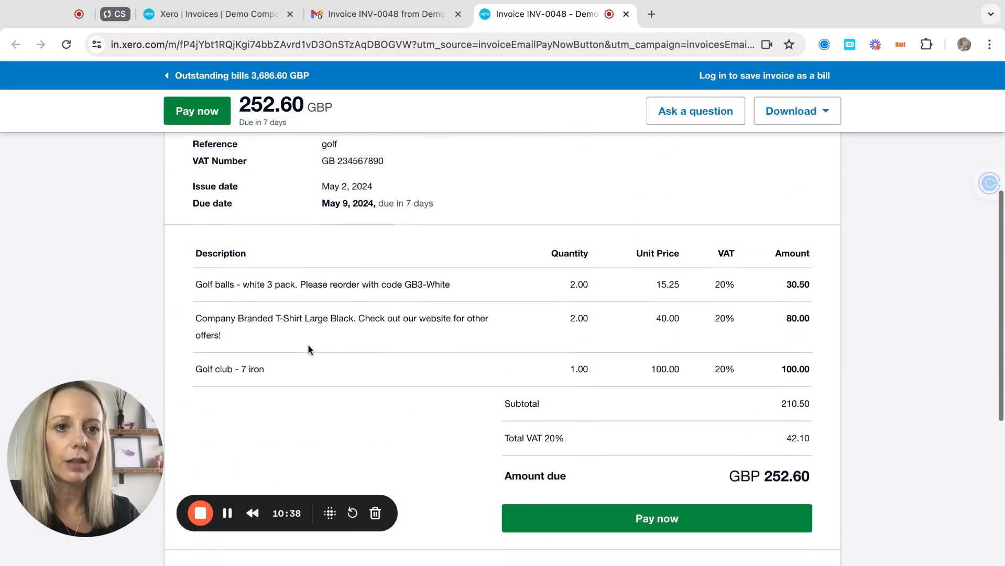
pyautogui.scroll(2, 308, 350)
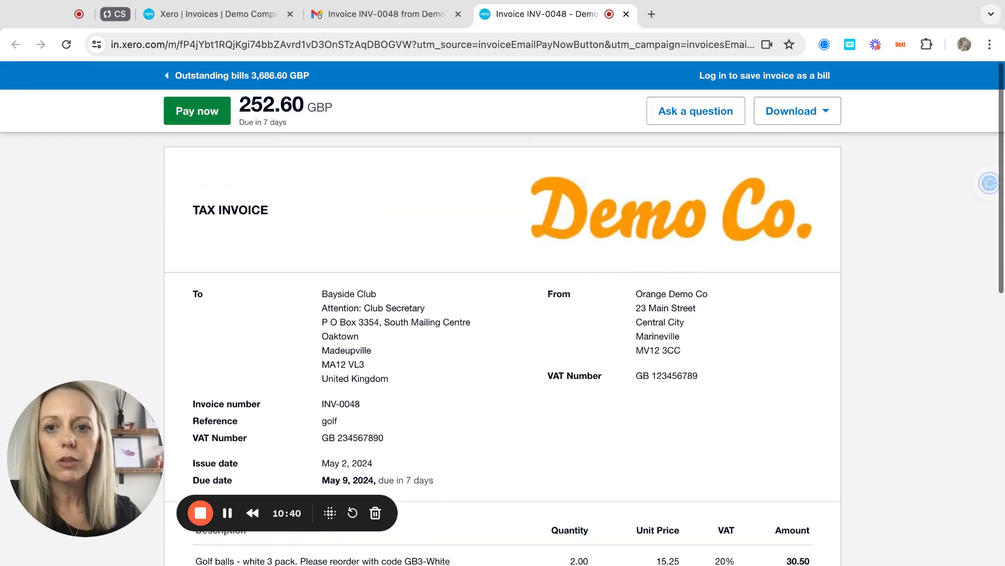
# Examine the online invoice's Ask a question form and its PDF and CSV download options without sending or downloading anything.
pyautogui.click(689, 110)
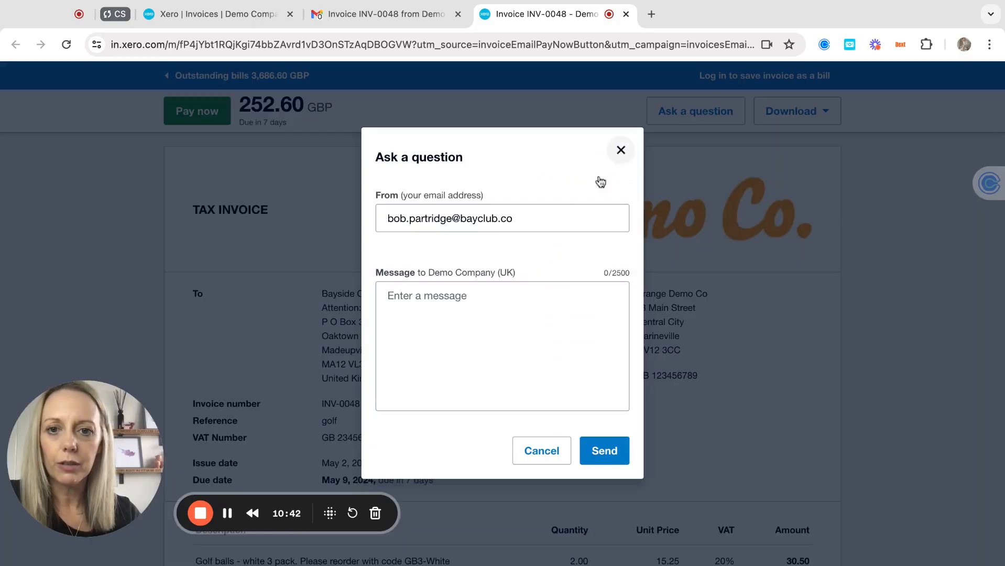
pyautogui.click(554, 455)
pyautogui.click(820, 118)
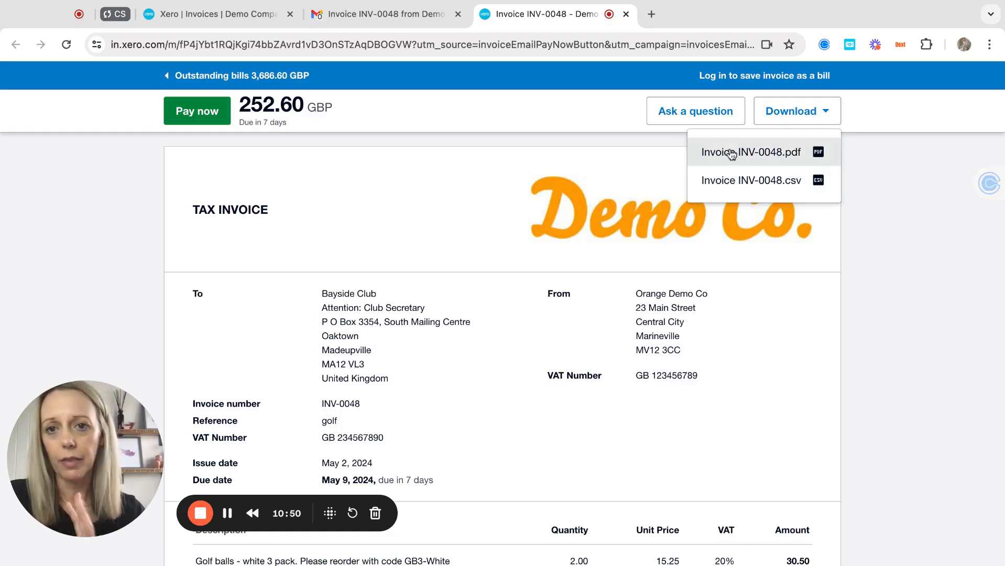
pyautogui.click(569, 110)
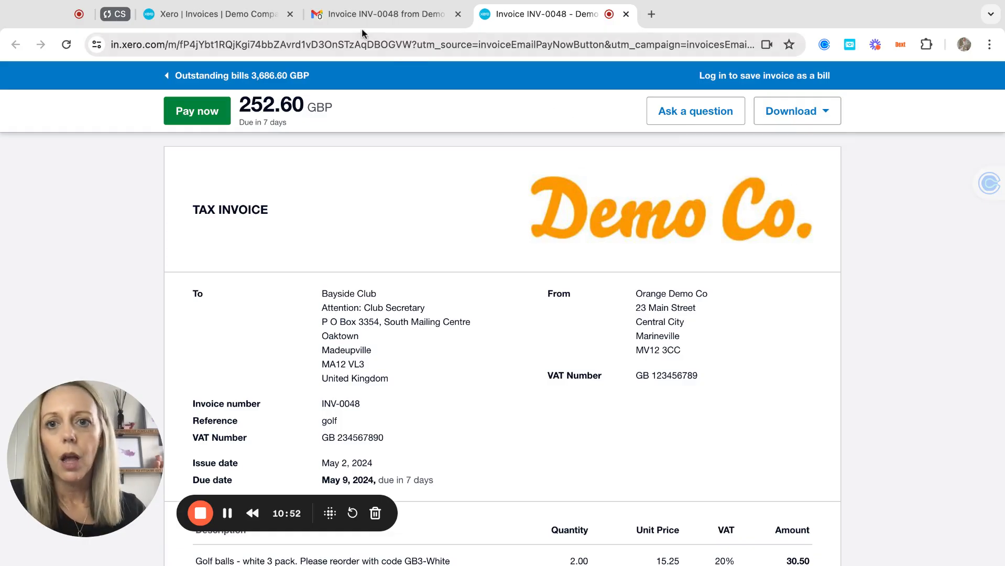
# Return to the Xero invoices list and refresh it to check the Sent status of the Bayside Club invoice.
pyautogui.click(235, 14)
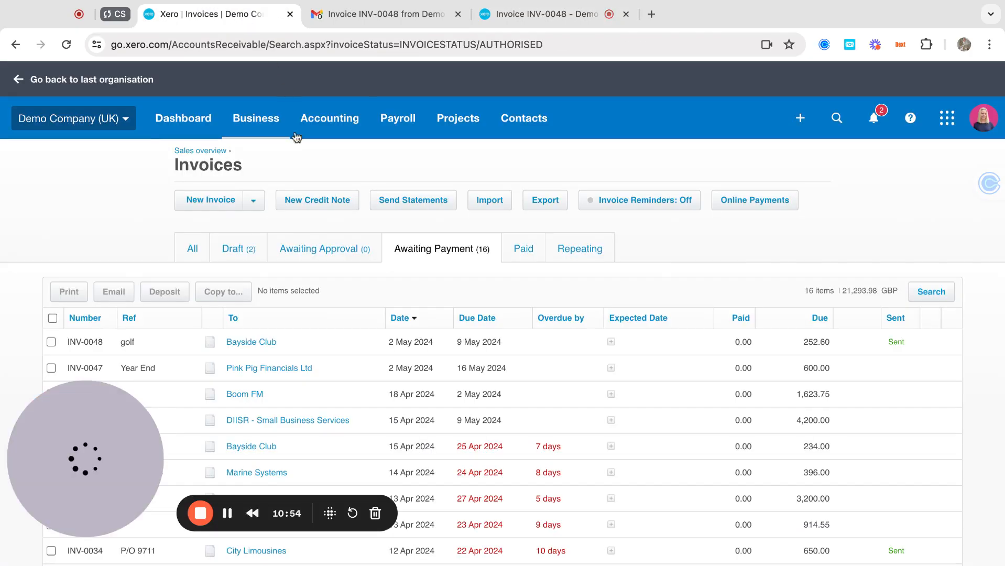
pyautogui.click(66, 45)
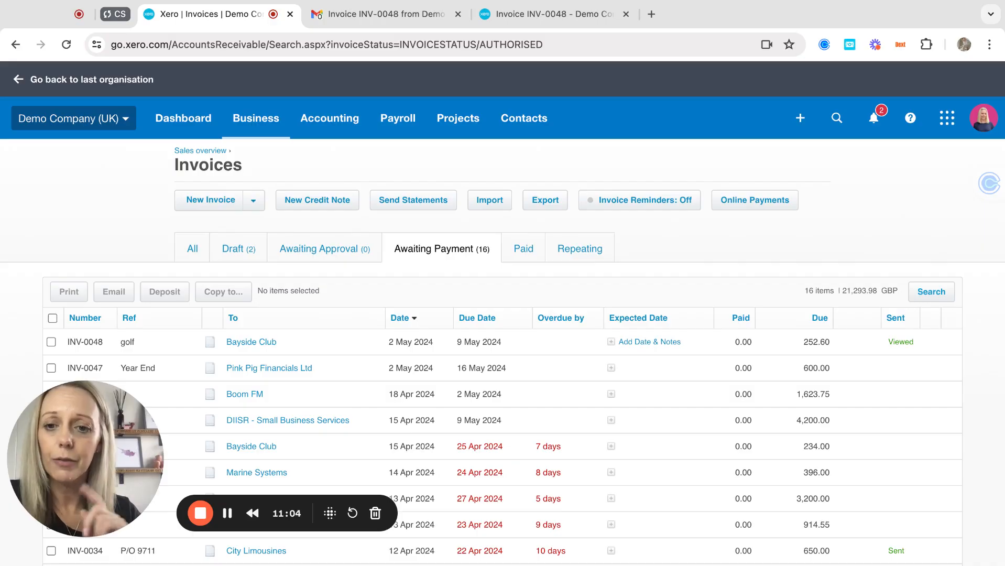
# Switch to Gmail to check the invoice email's PDF attachment, and revisit the online invoice.
pyautogui.click(357, 15)
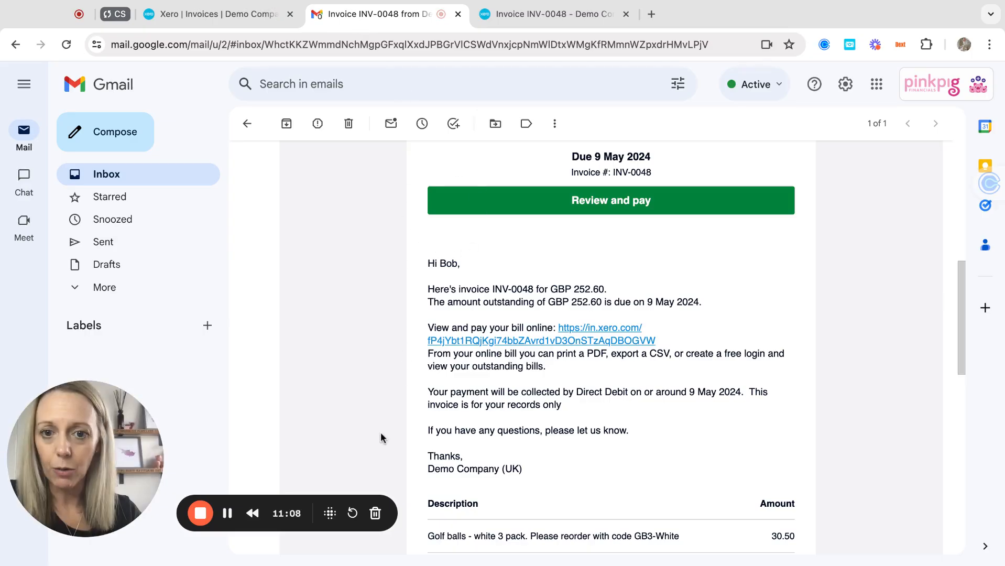
pyautogui.scroll(-5, 381, 437)
pyautogui.scroll(-8, 330, 477)
pyautogui.moveTo(335, 395)
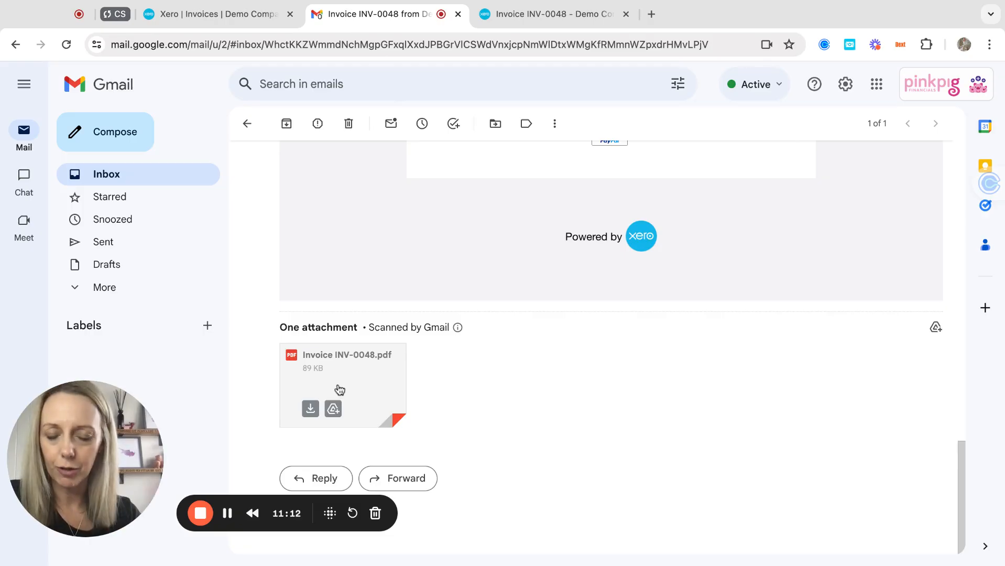
pyautogui.click(519, 14)
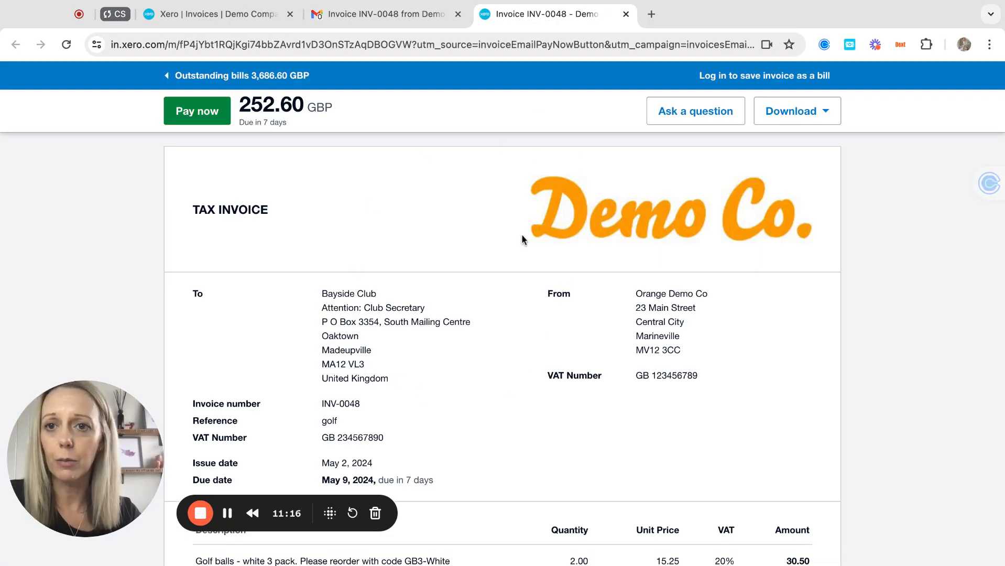
# Open Bayside Club invoice INV-0048 in Xero, examine its history and notes, and return to the invoices list.
pyautogui.click(177, 19)
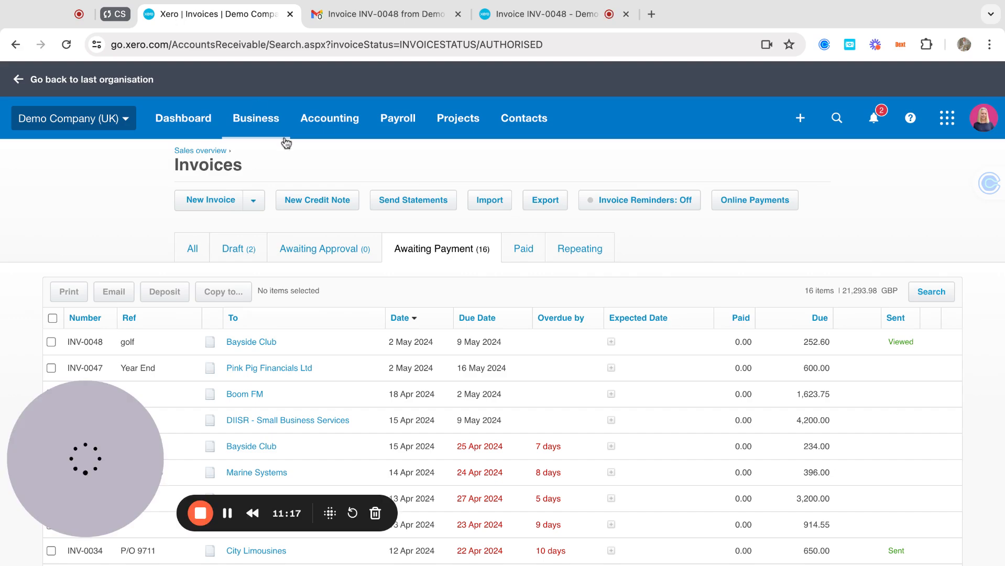
pyautogui.click(245, 345)
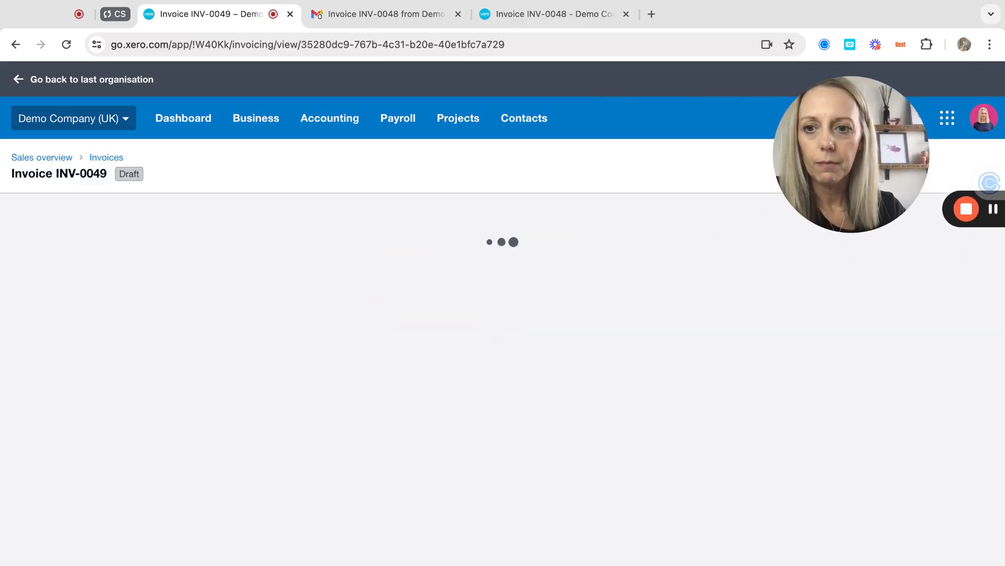
pyautogui.scroll(-5, 263, 406)
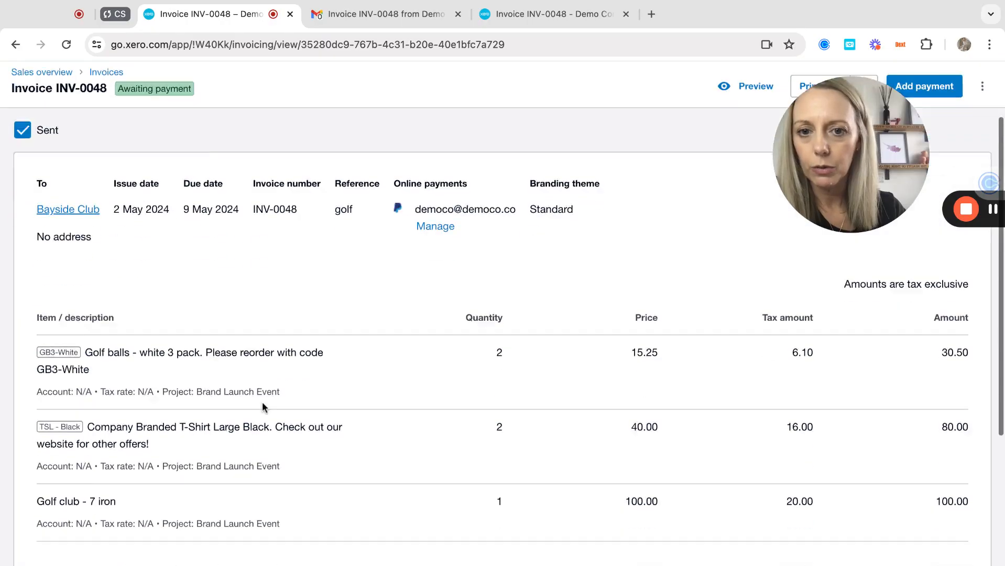
pyautogui.click(100, 522)
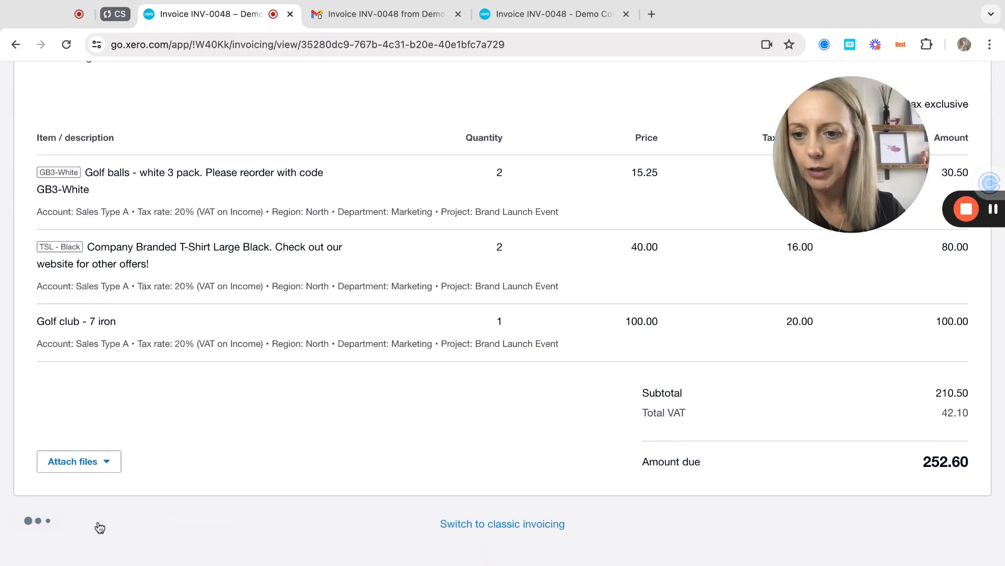
pyautogui.scroll(-2, 252, 467)
pyautogui.scroll(-8, 251, 464)
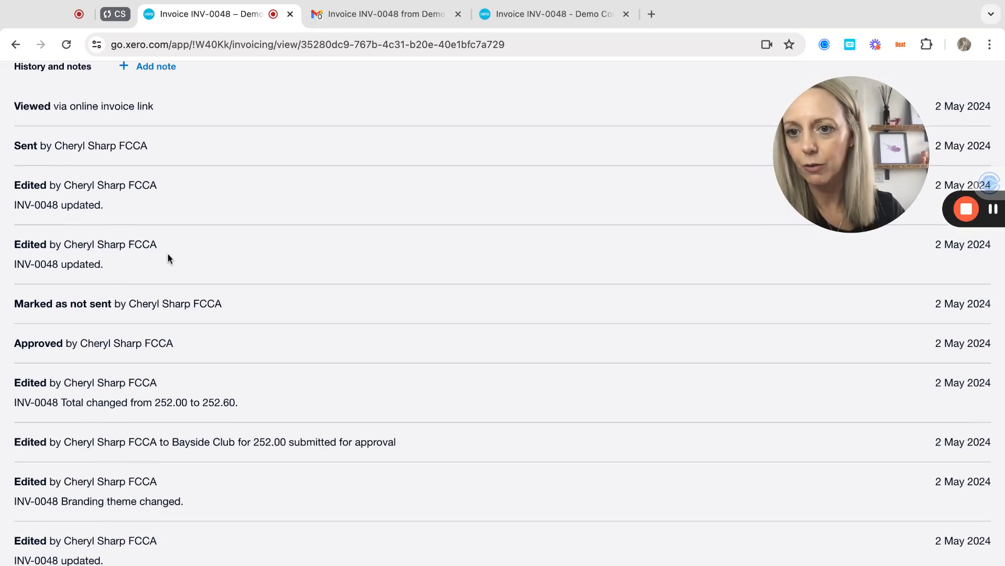
pyautogui.scroll(4, 167, 253)
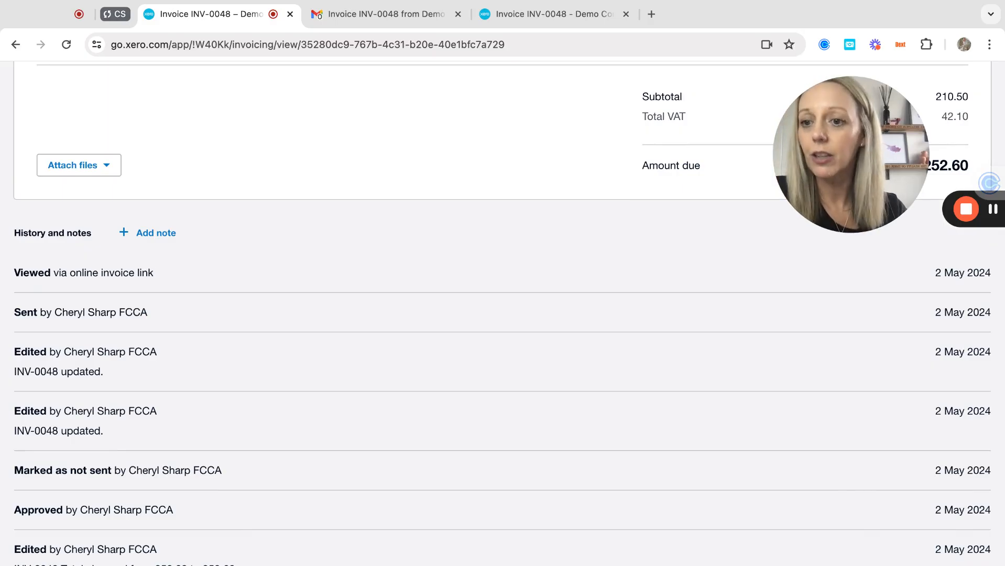
pyautogui.scroll(12, 502, 313)
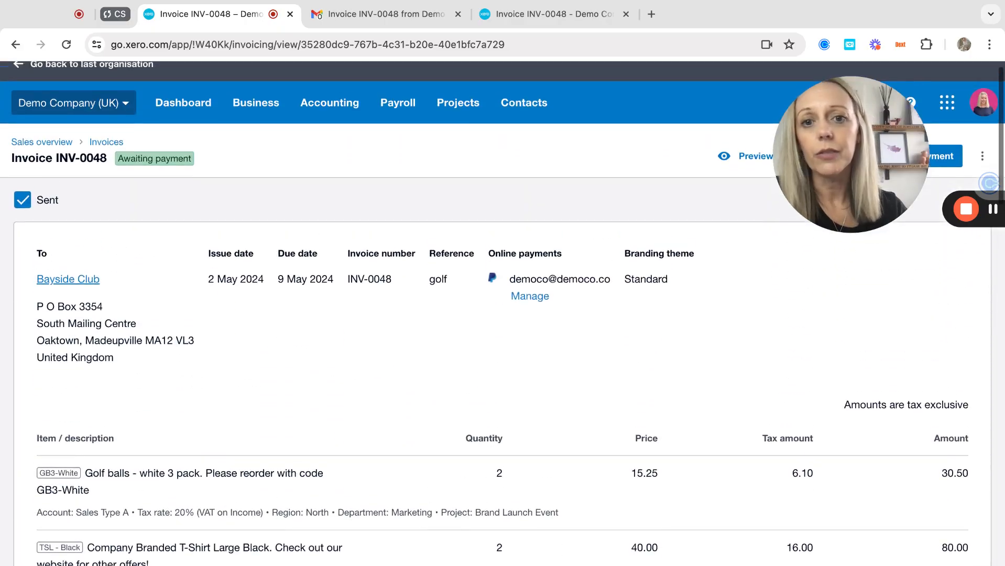
pyautogui.click(107, 158)
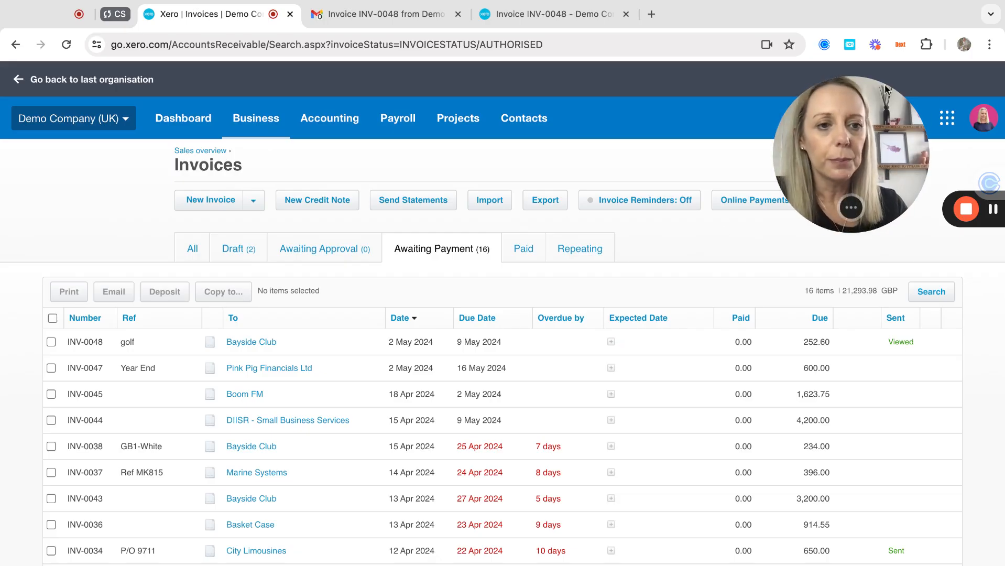
# Try to pay the online invoice through its Pay now option, and close the PayPal page.
pyautogui.click(550, 14)
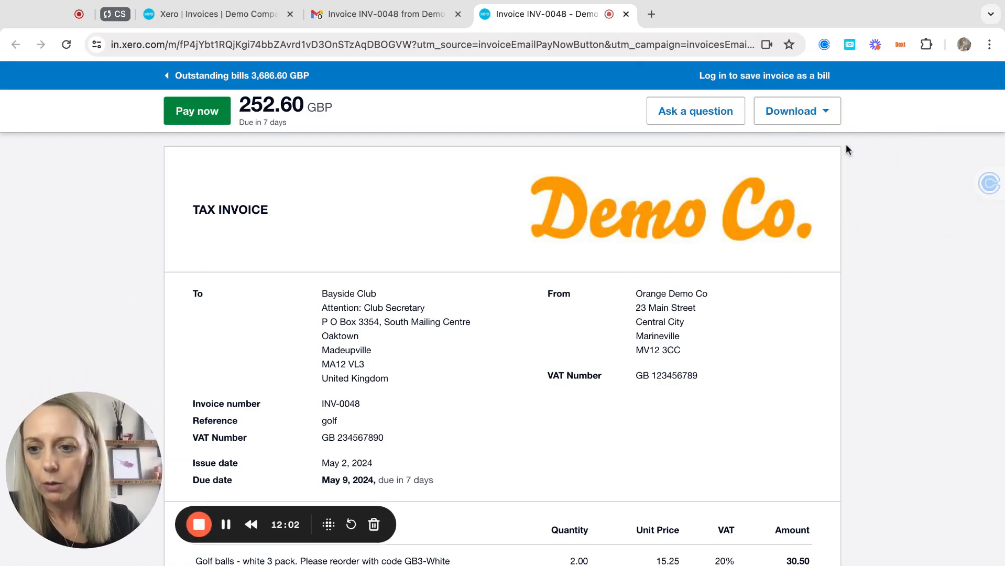
pyautogui.click(198, 115)
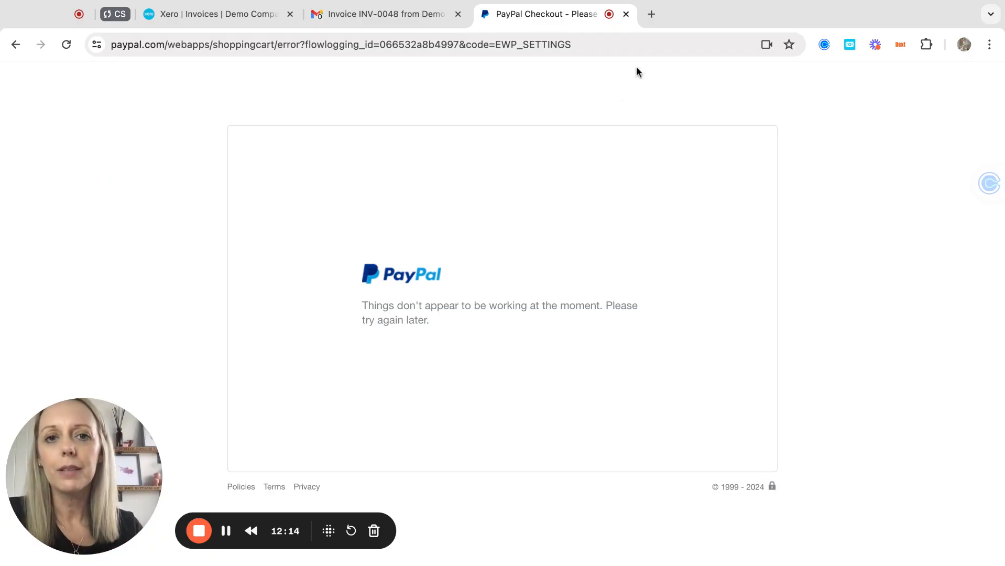
pyautogui.click(627, 15)
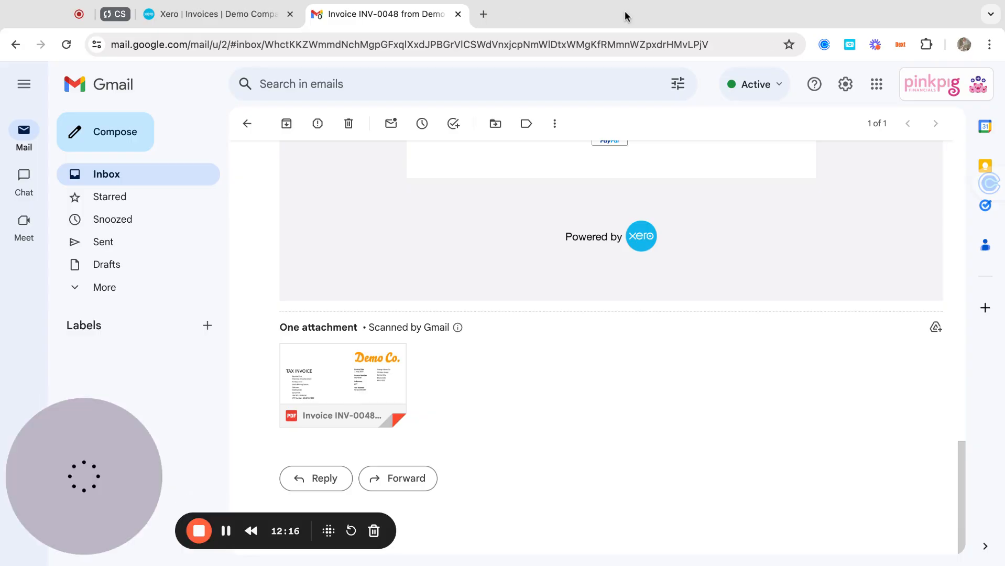
# Record a 252.60 payment dated 2 May 2024 on Bayside Club invoice INV-0048, received into 091 Business Savings Account with no reference.
pyautogui.click(219, 14)
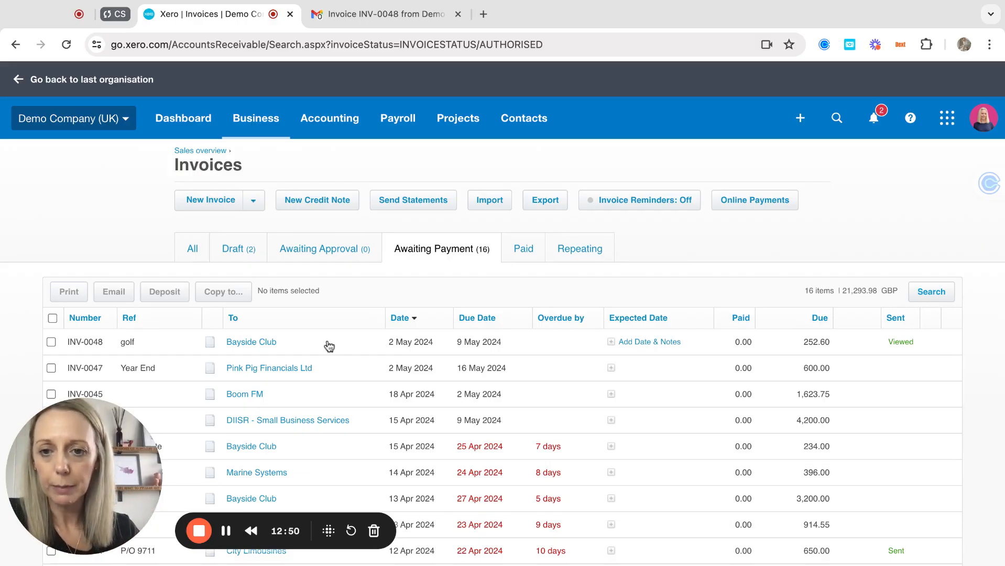
pyautogui.click(252, 342)
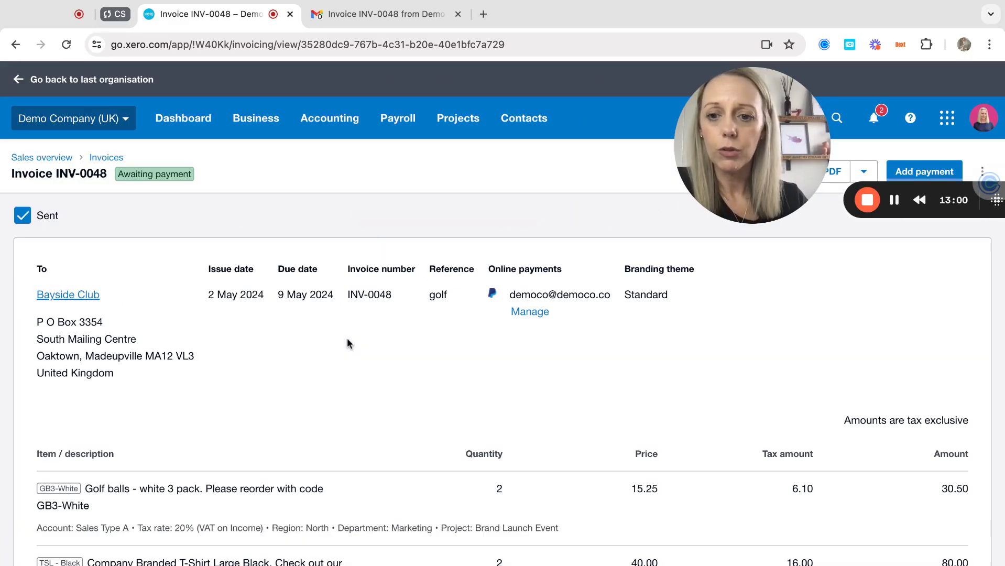
pyautogui.scroll(-5, 347, 341)
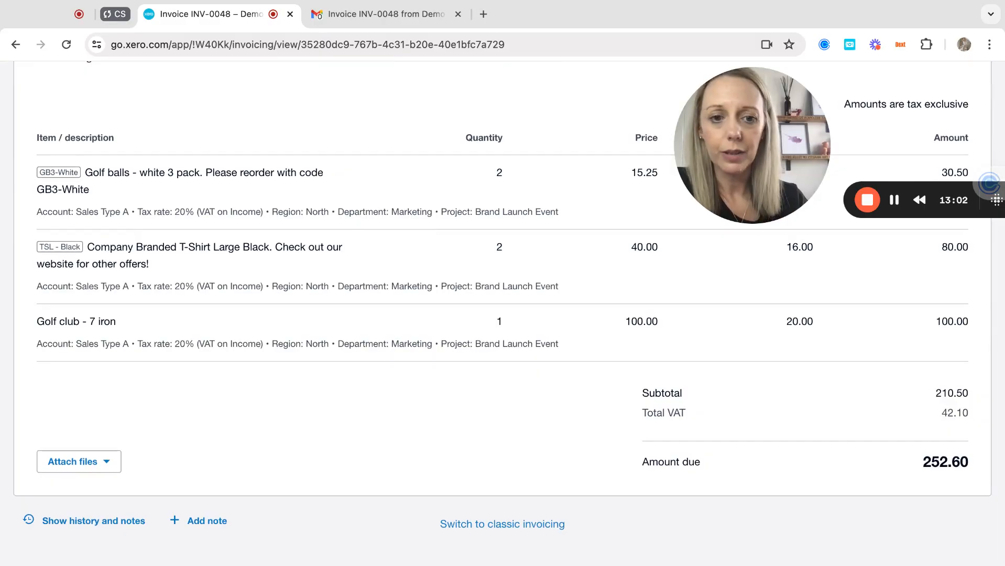
pyautogui.scroll(5, 872, 167)
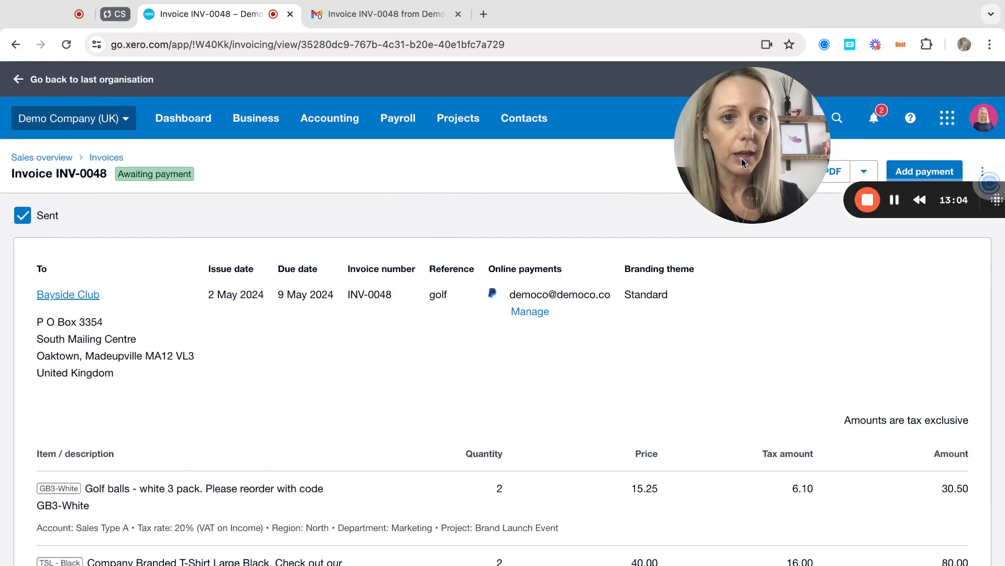
pyautogui.click(931, 171)
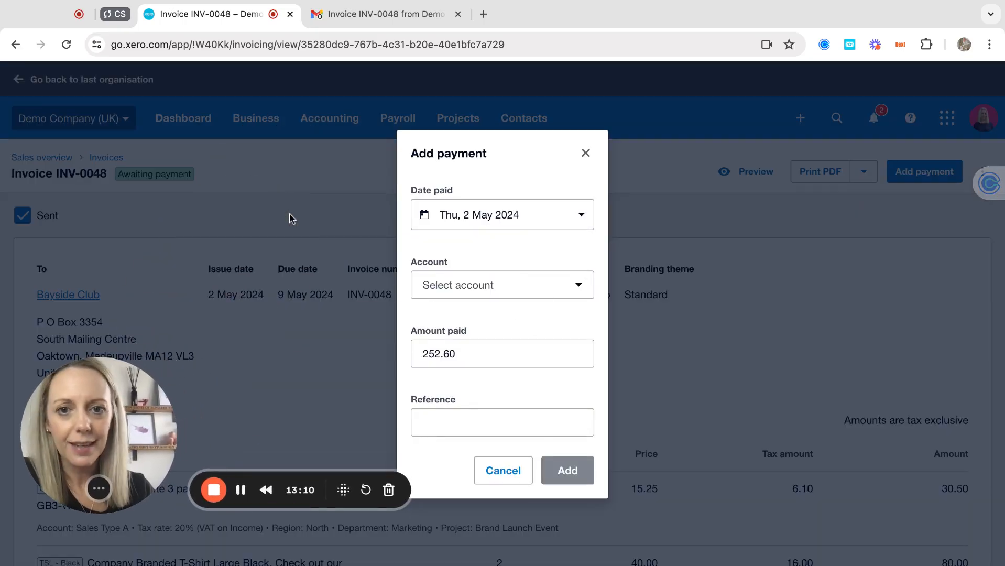
pyautogui.click(513, 288)
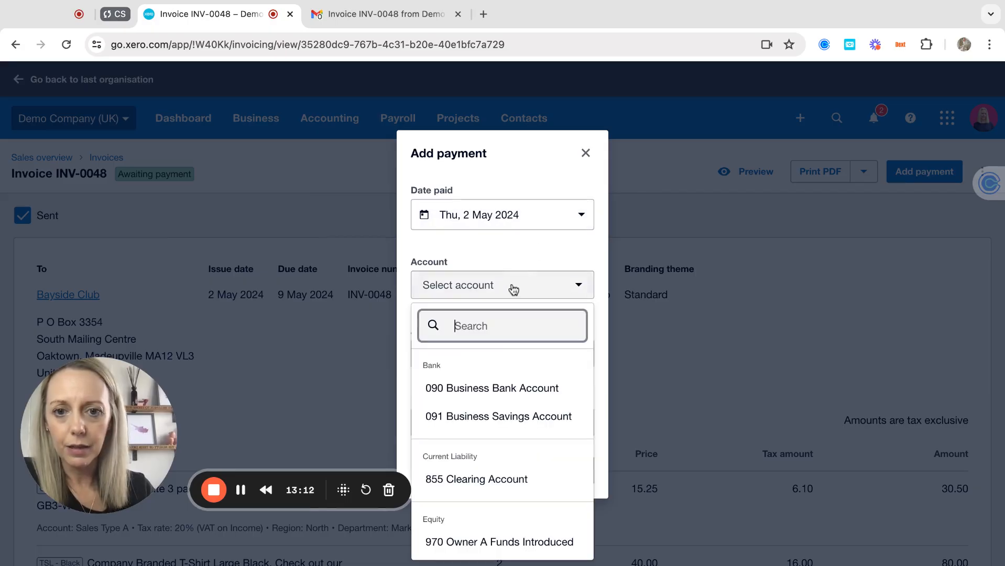
pyautogui.click(499, 417)
pyautogui.click(438, 422)
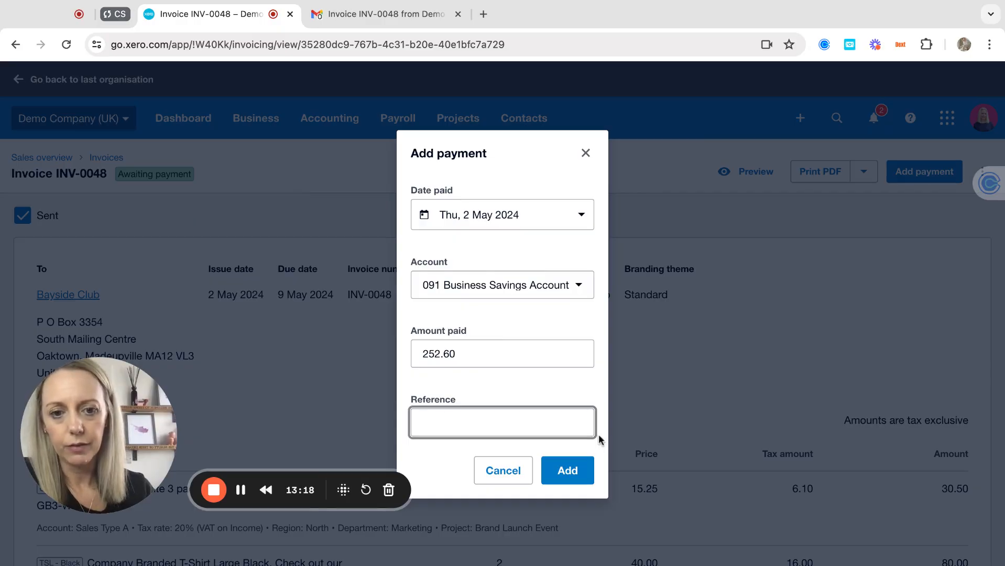
pyautogui.click(559, 477)
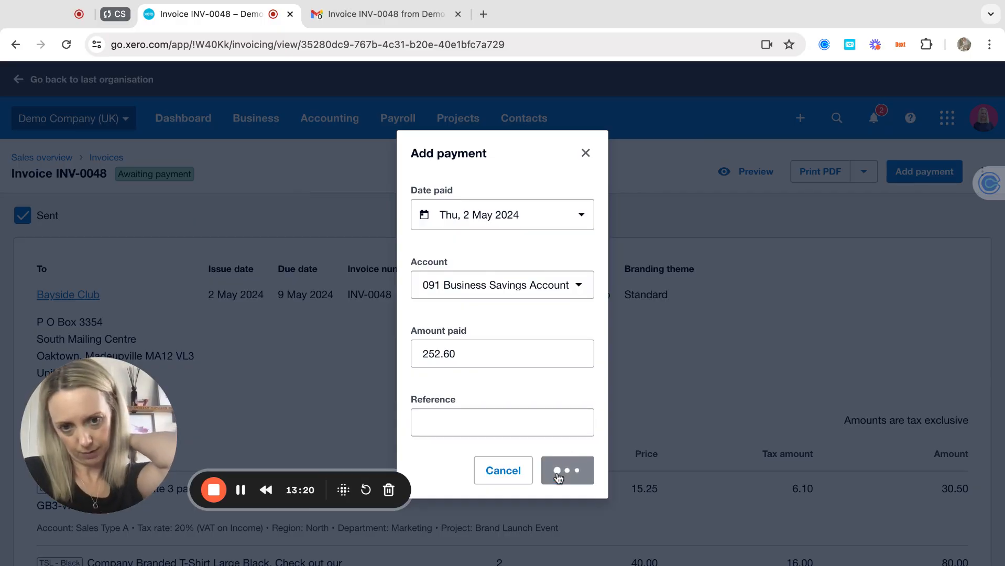
pyautogui.press('super+r')
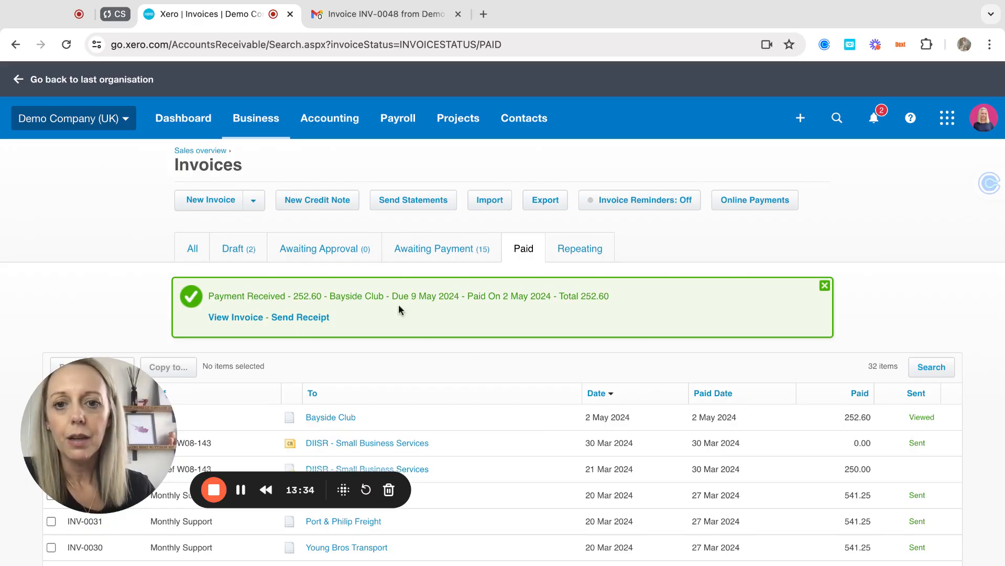
# Check the invoices awaiting payment, then open the sales overview and examine its invoice totals and customers owing the most.
pyautogui.click(465, 252)
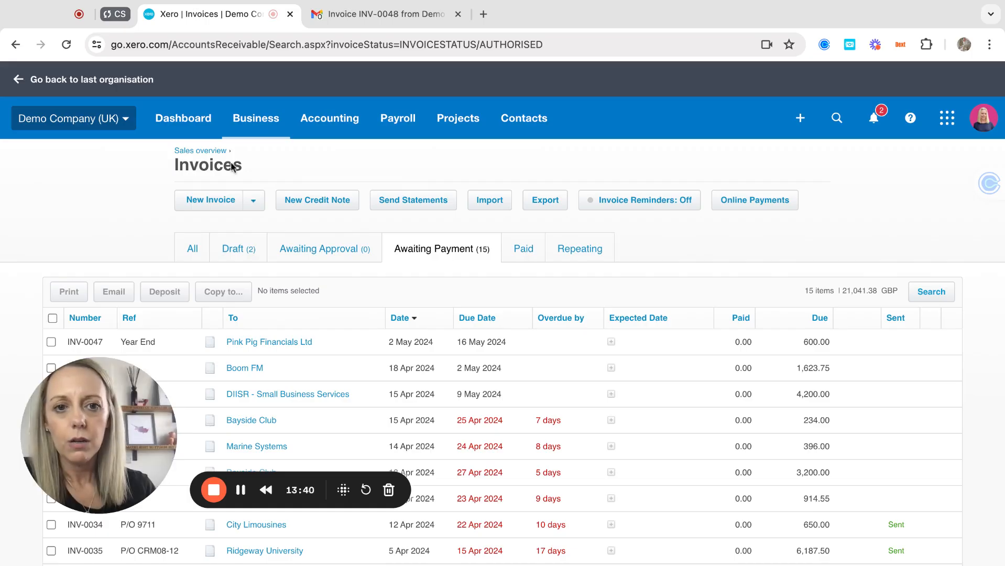
pyautogui.click(210, 153)
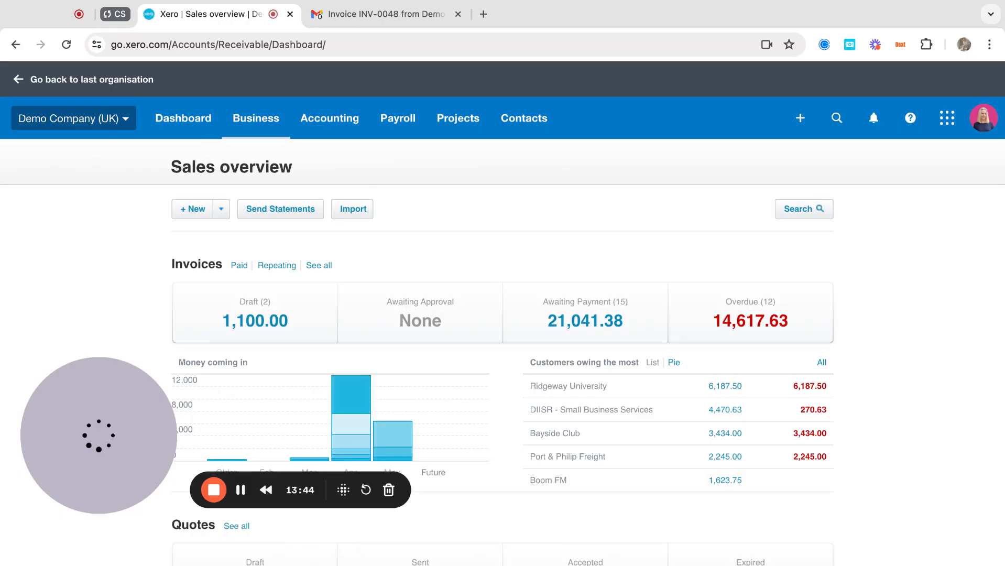
pyautogui.scroll(-3, 562, 447)
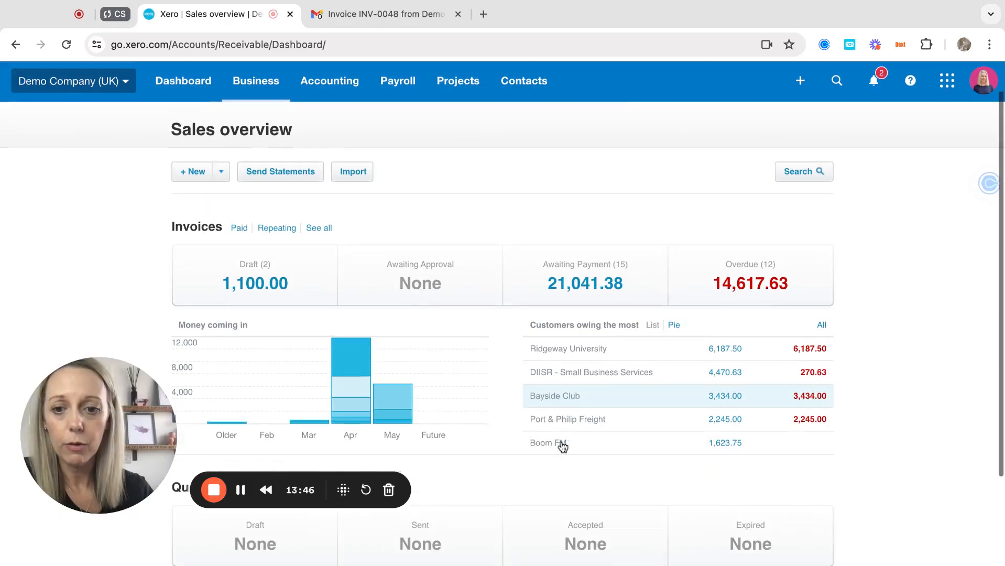